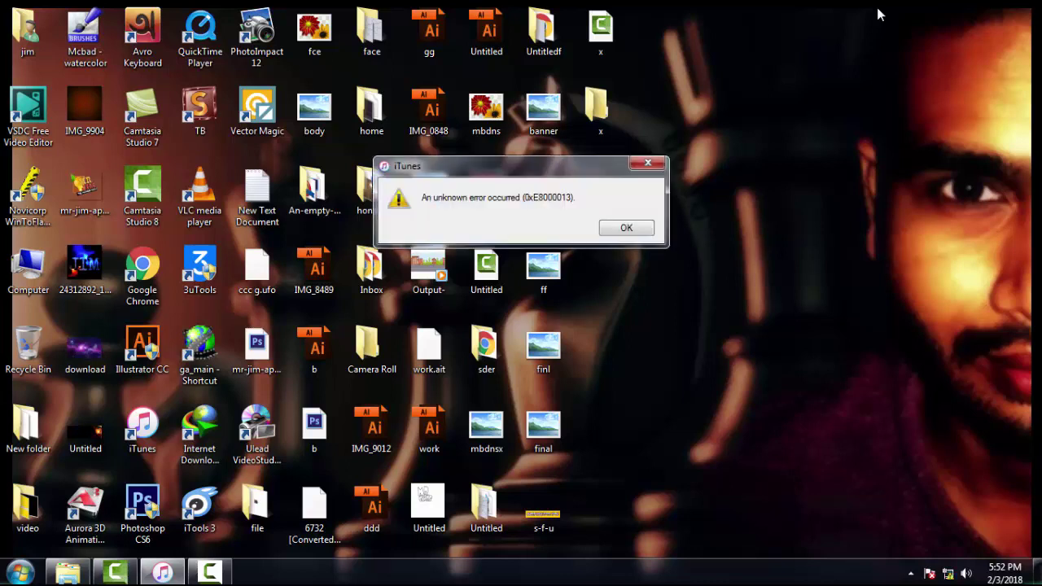
- Dismiss the iTunes error message and launch Aurora 3D Animation Maker from the desktop
{"action": "left_click", "coordinate": [621, 227]}
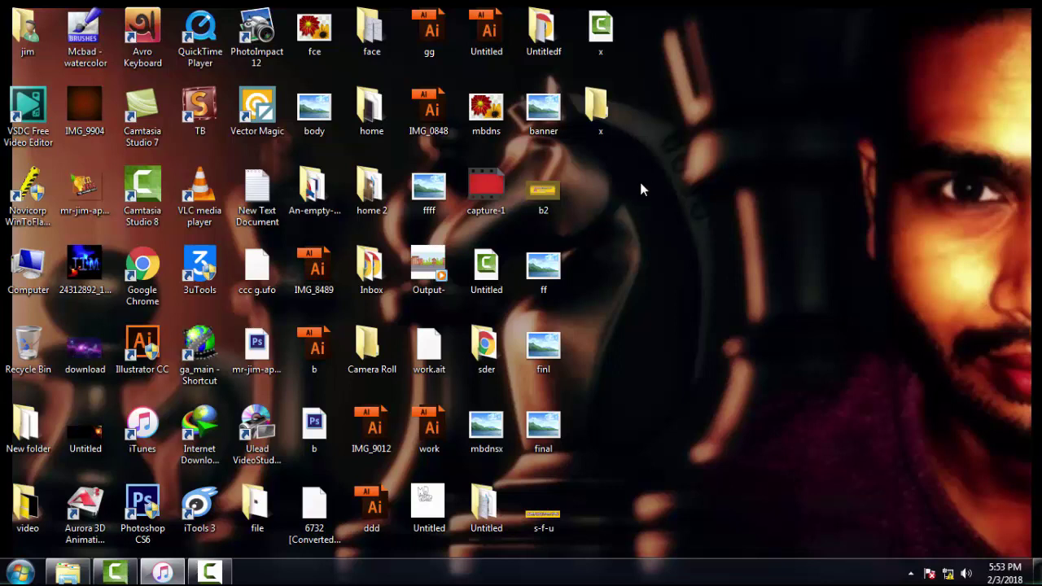
{"action": "right_click", "coordinate": [99, 503]}
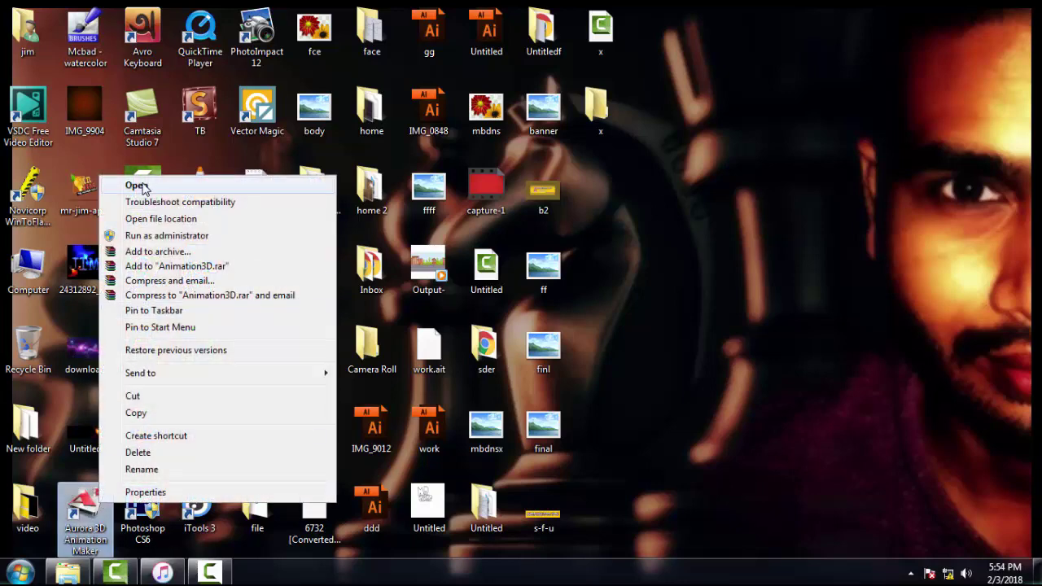
{"action": "left_click", "coordinate": [138, 186]}
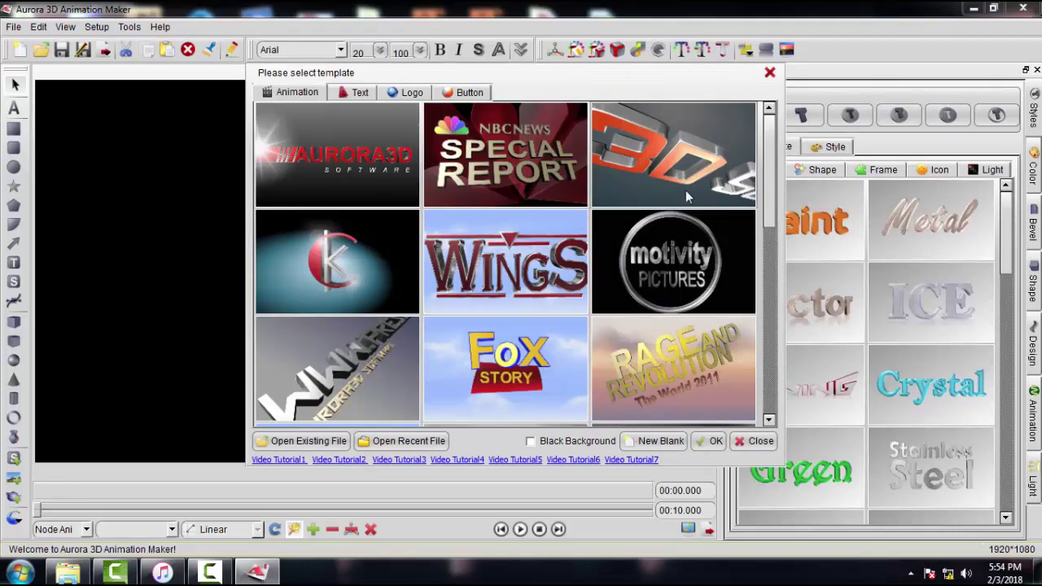
- Load the red Aurora3D Software animation template and play its preview
{"action": "mouse_move", "coordinate": [769, 163]}
{"action": "left_mouse_down"}
{"action": "mouse_move", "coordinate": [767, 376]}
{"action": "mouse_move", "coordinate": [778, 312]}
{"action": "mouse_move", "coordinate": [774, 148]}
{"action": "left_mouse_up"}
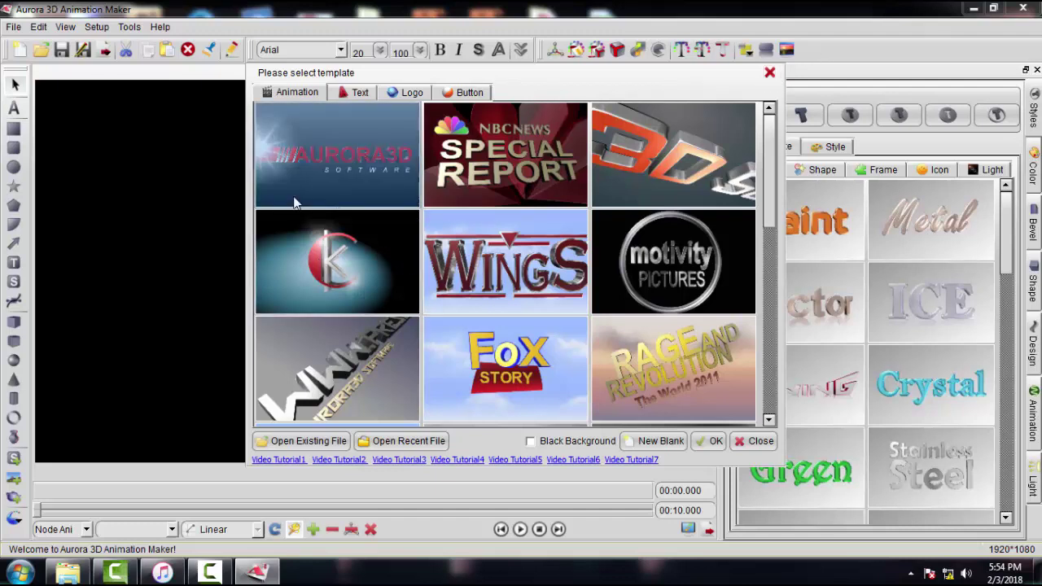
{"action": "double_click", "coordinate": [363, 153]}
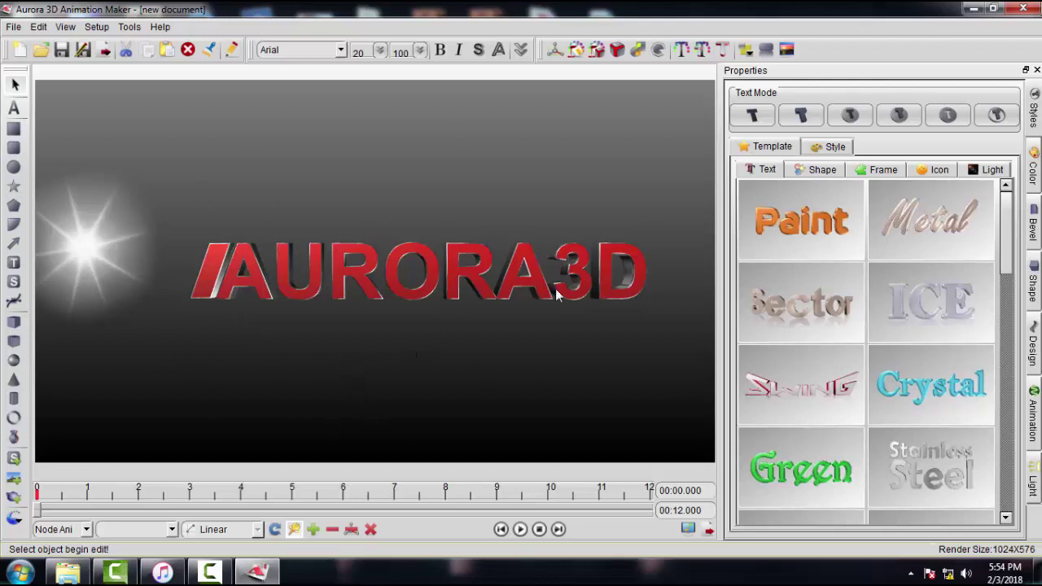
{"action": "left_click", "coordinate": [521, 529]}
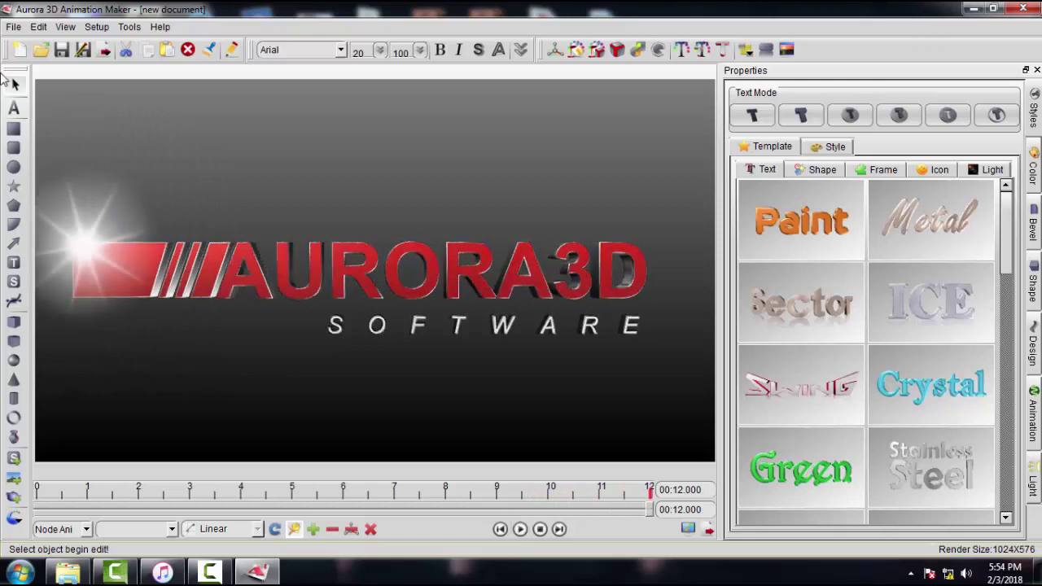
{"action": "left_click", "coordinate": [14, 28]}
{"action": "left_click", "coordinate": [25, 63]}
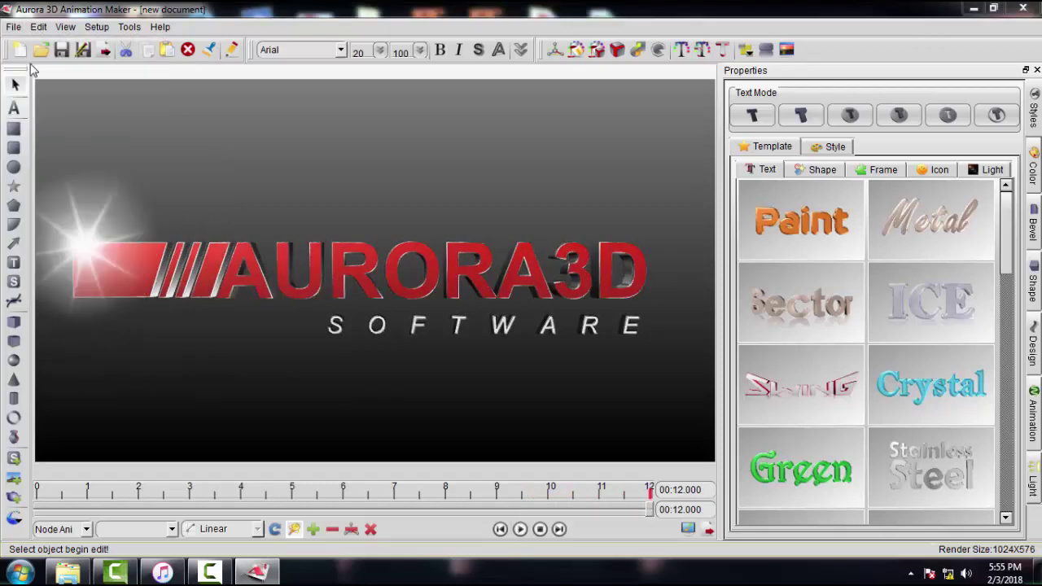
{"action": "left_click", "coordinate": [469, 359]}
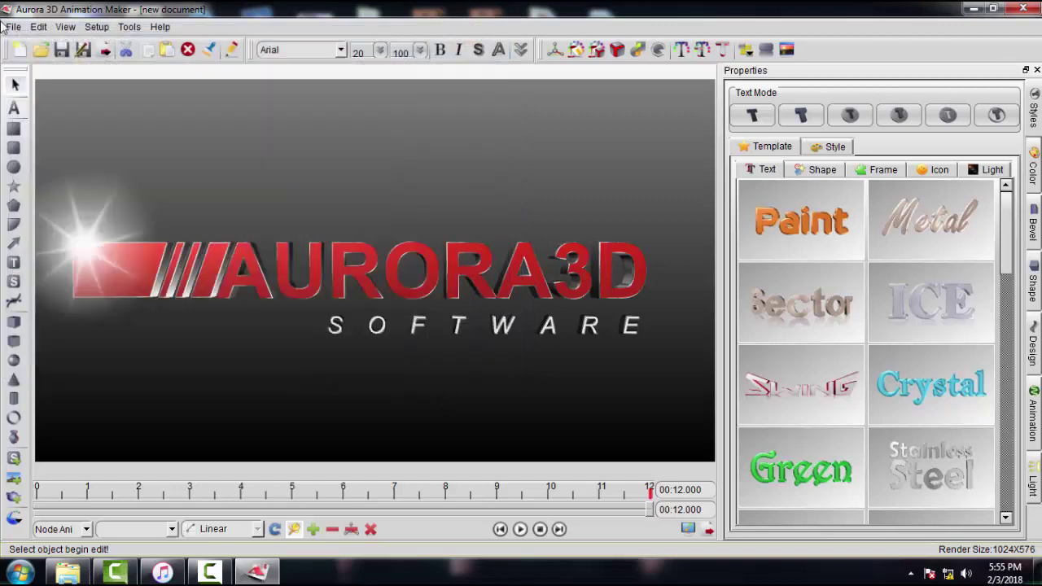
- Start a new project from the blue animation template with scattered 3D letters and play its preview
{"action": "left_click", "coordinate": [14, 27]}
{"action": "left_click", "coordinate": [37, 53]}
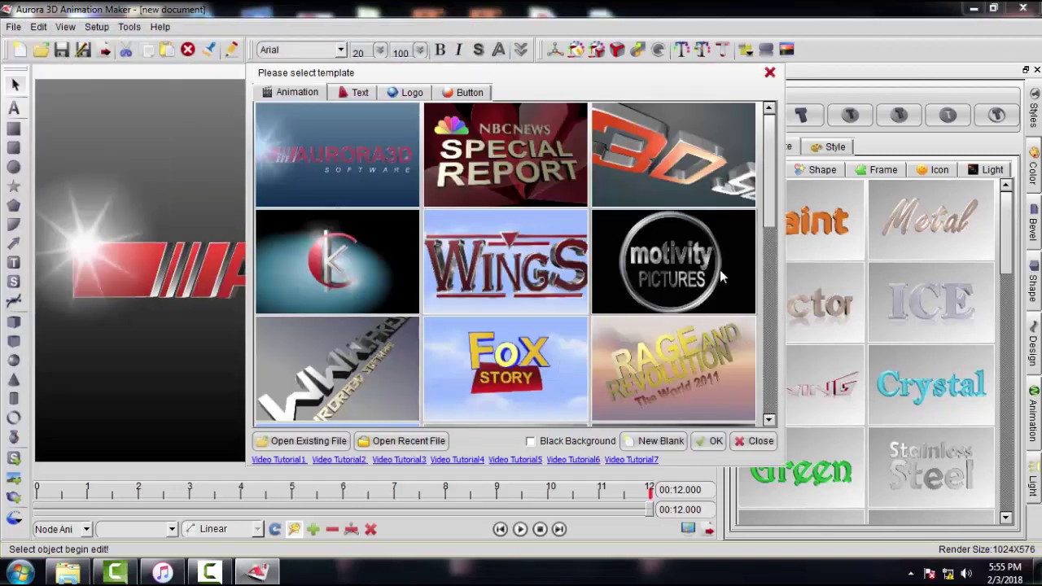
{"action": "left_click_drag", "start_coordinate": [765, 182], "coordinate": [773, 274]}
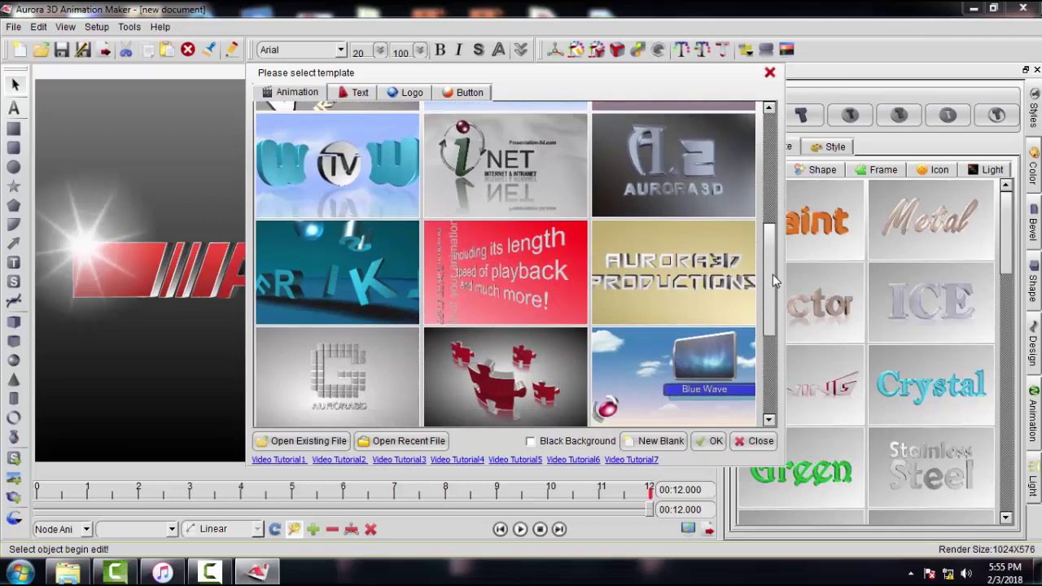
{"action": "double_click", "coordinate": [338, 257]}
{"action": "left_click", "coordinate": [520, 529]}
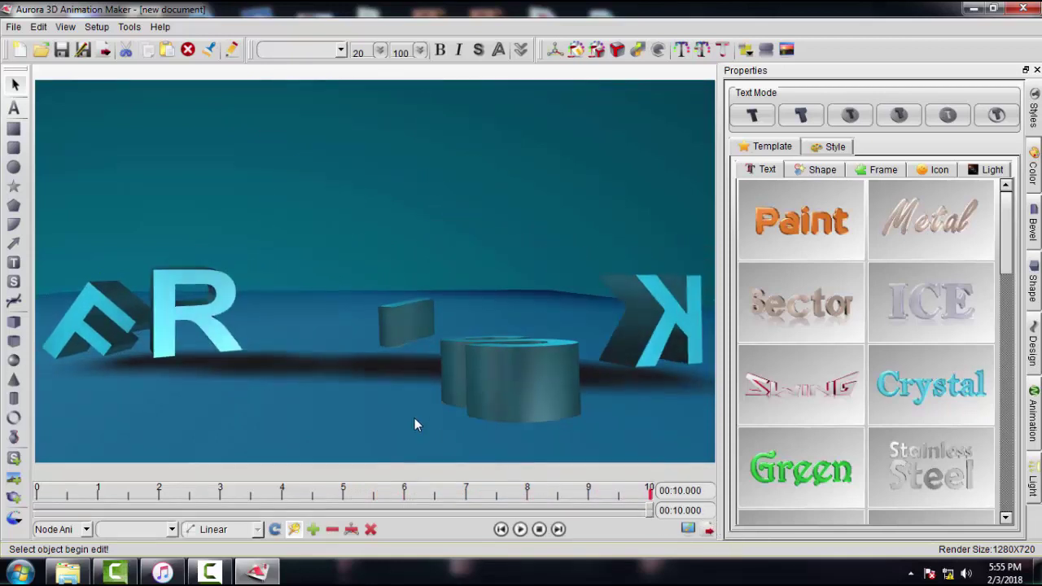
- Start a new project from the animation template with the red and silver CK logo and play its preview
{"action": "left_click", "coordinate": [14, 26]}
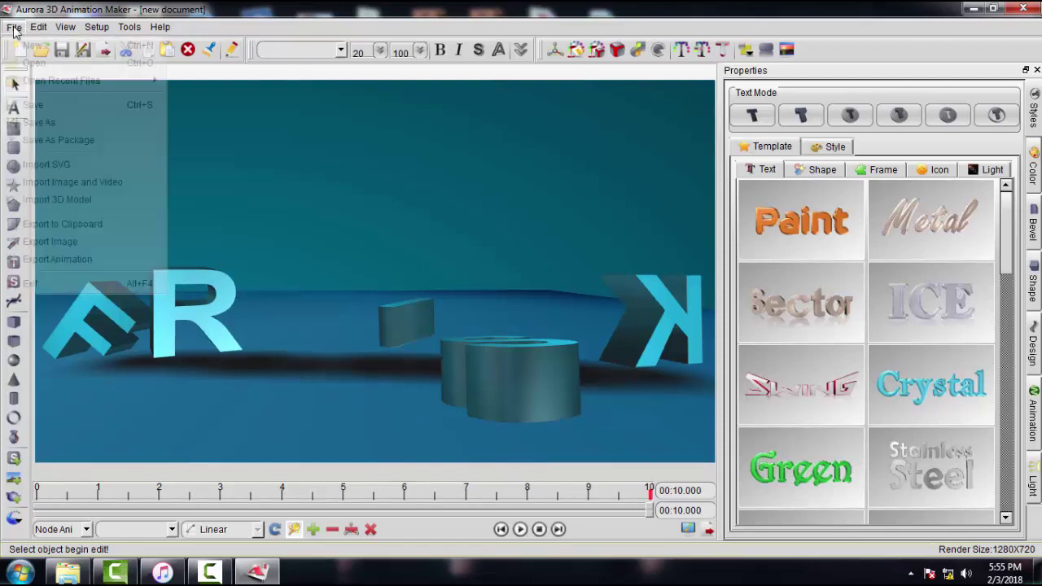
{"action": "left_click", "coordinate": [30, 46]}
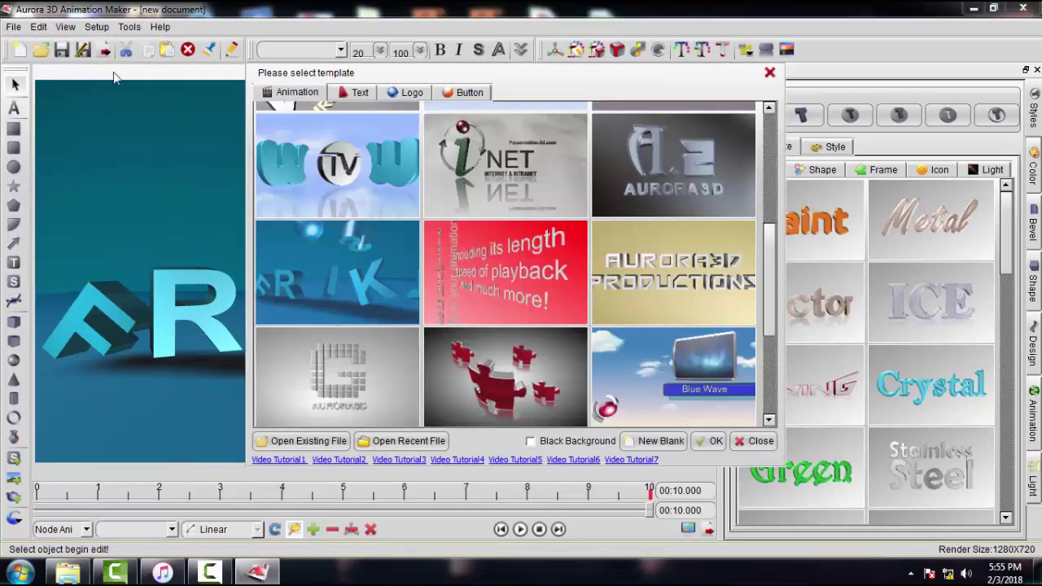
{"action": "left_click_drag", "start_coordinate": [772, 273], "coordinate": [755, 177]}
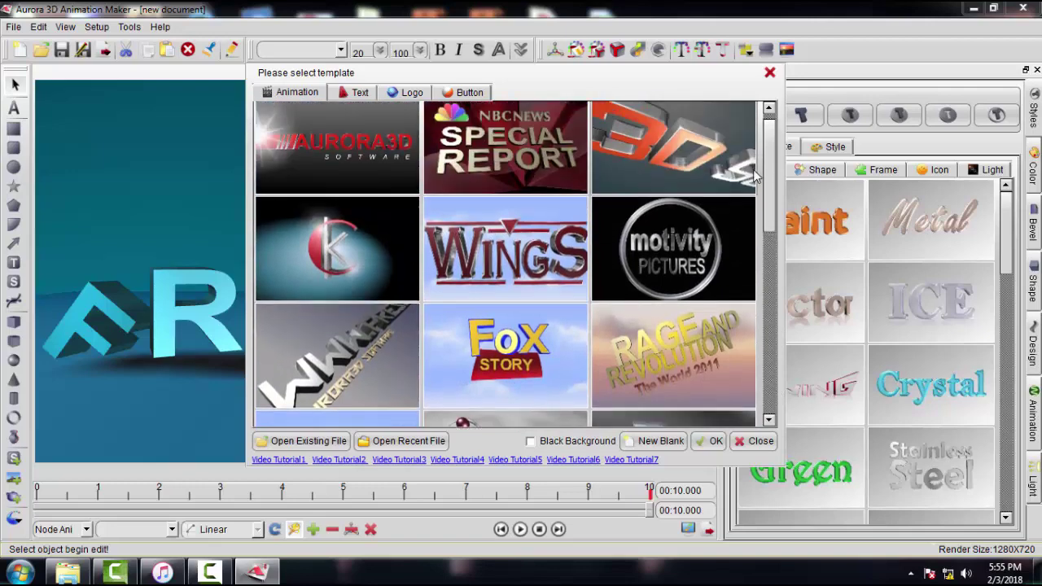
{"action": "double_click", "coordinate": [344, 246]}
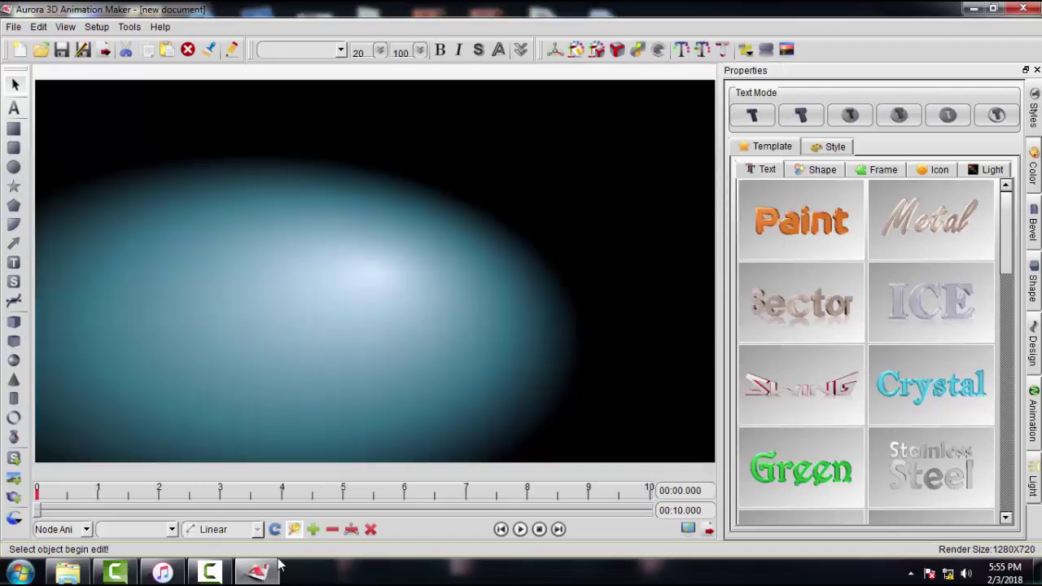
{"action": "left_click", "coordinate": [521, 530]}
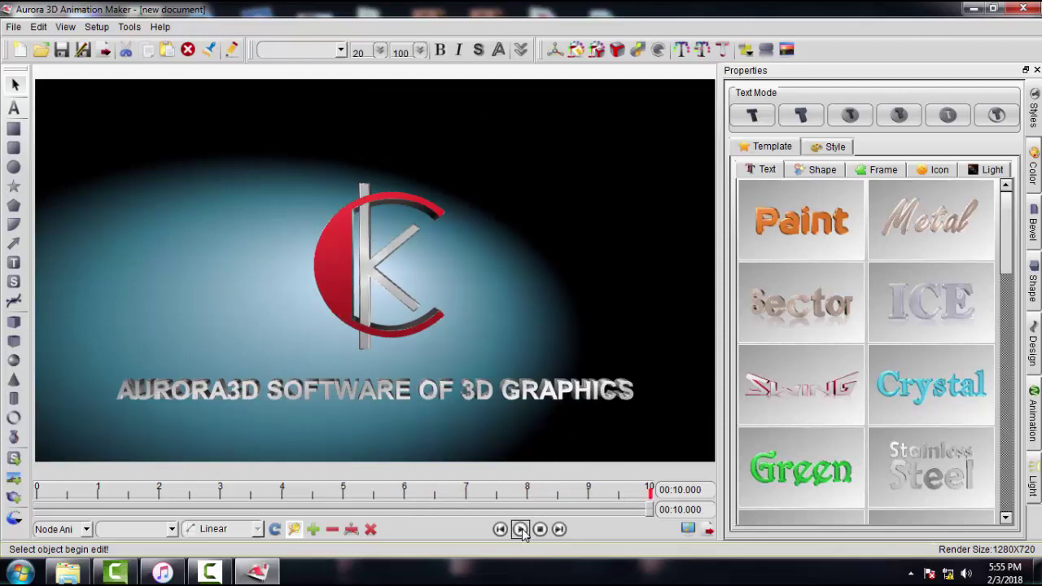
- Copy the animation of the background image behind the CK logo
{"action": "left_click", "coordinate": [329, 252]}
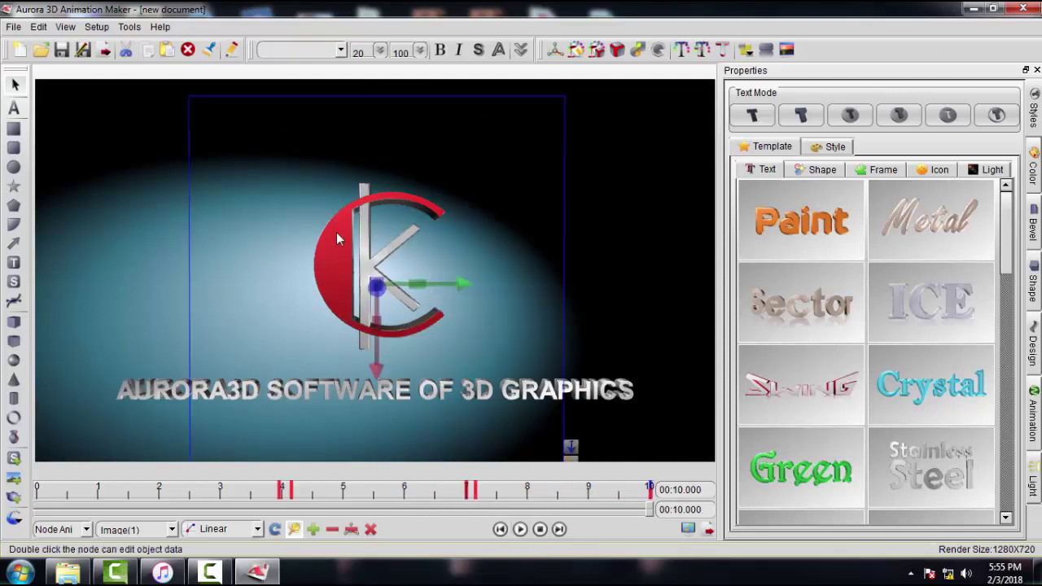
{"action": "right_click", "coordinate": [338, 243]}
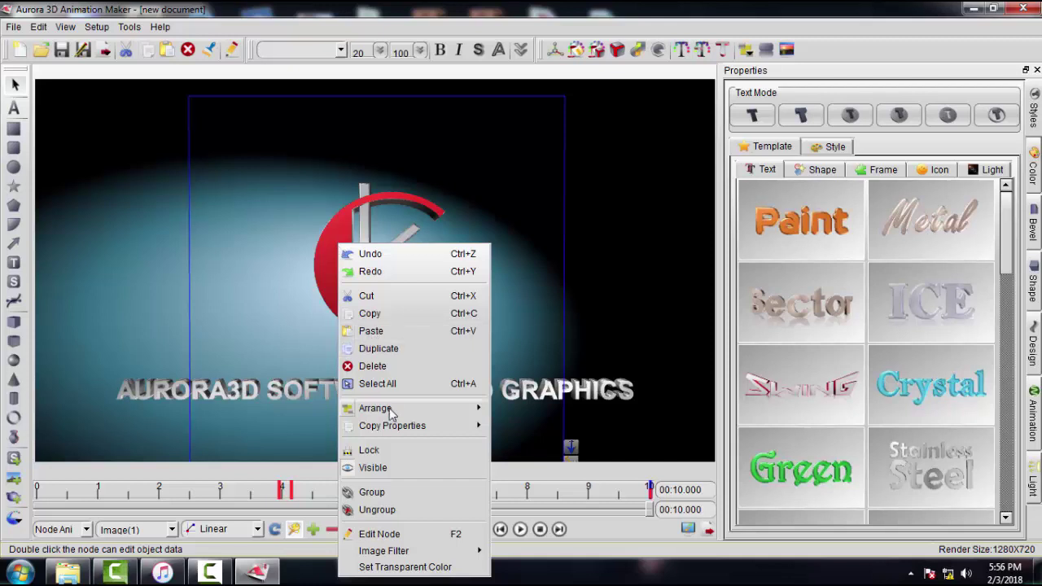
{"action": "mouse_move", "coordinate": [390, 414]}
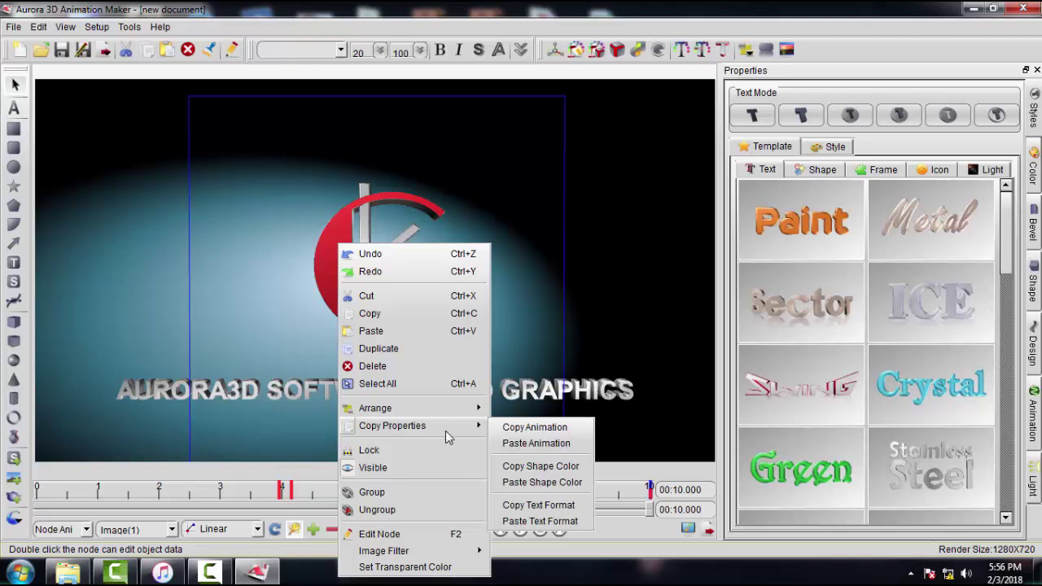
{"action": "left_click", "coordinate": [570, 443]}
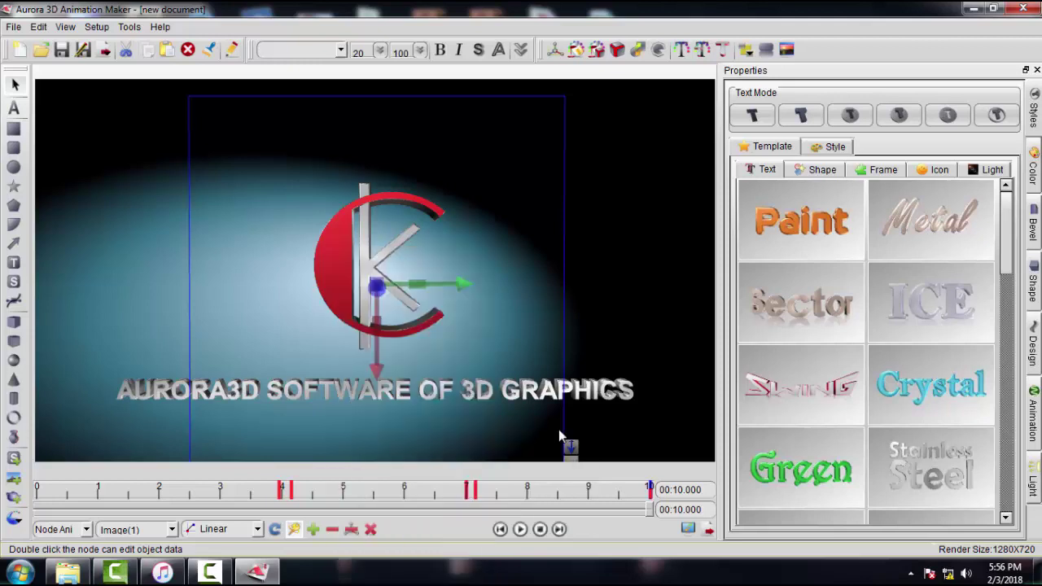
- Replace the CK logo group by deleting it and importing the image mr-jim-apdd-[Converted]-lastc from the Desktop
{"action": "left_click", "coordinate": [342, 271]}
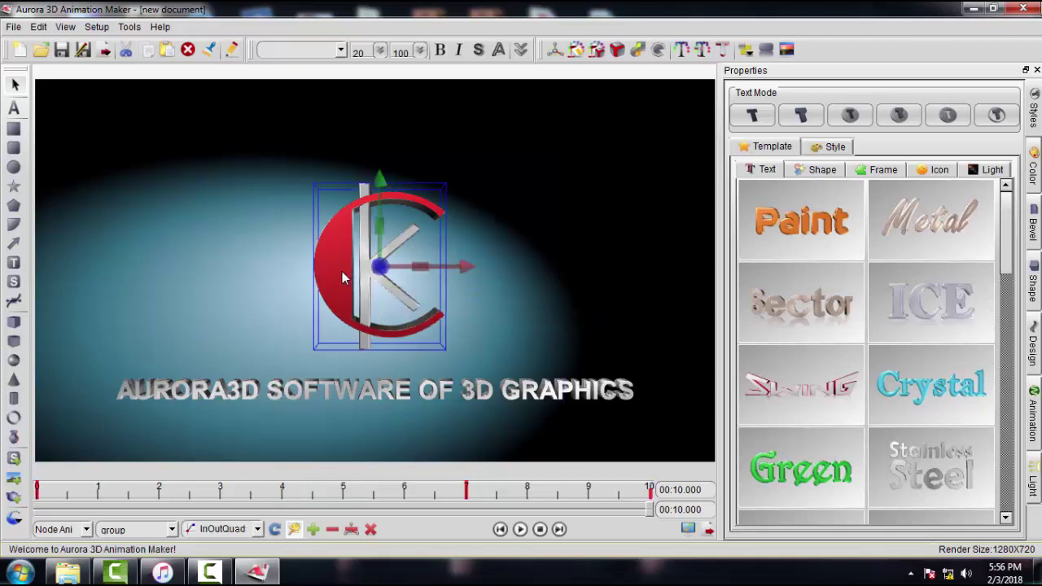
{"action": "key", "text": "Delete"}
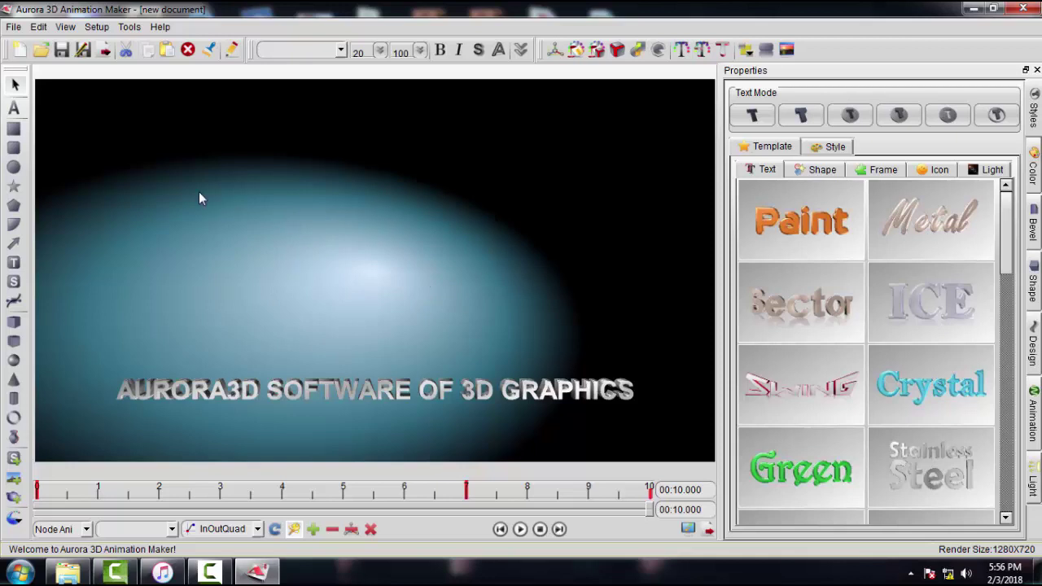
{"action": "left_click", "coordinate": [13, 28]}
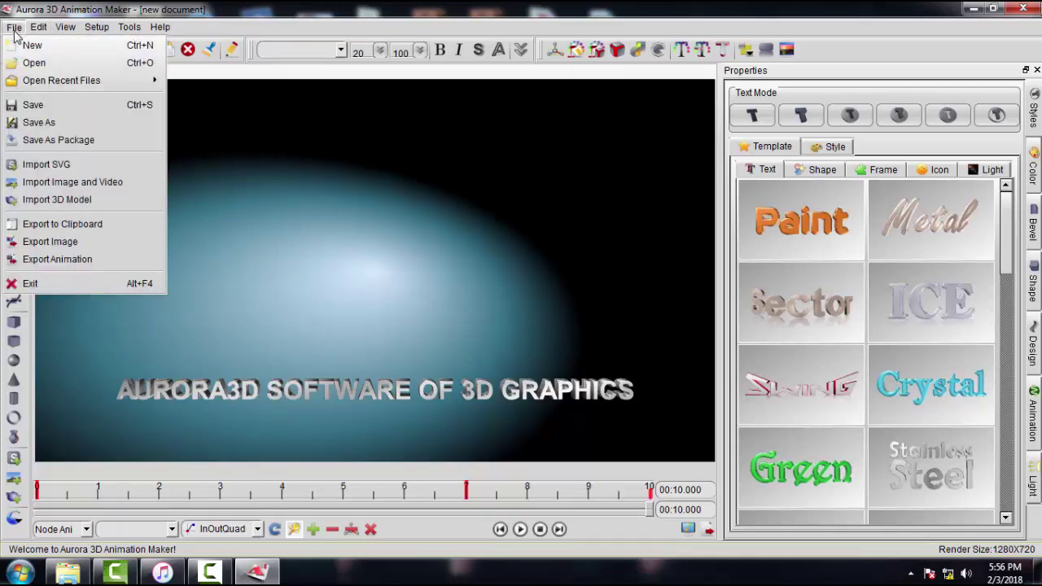
{"action": "left_click", "coordinate": [37, 182]}
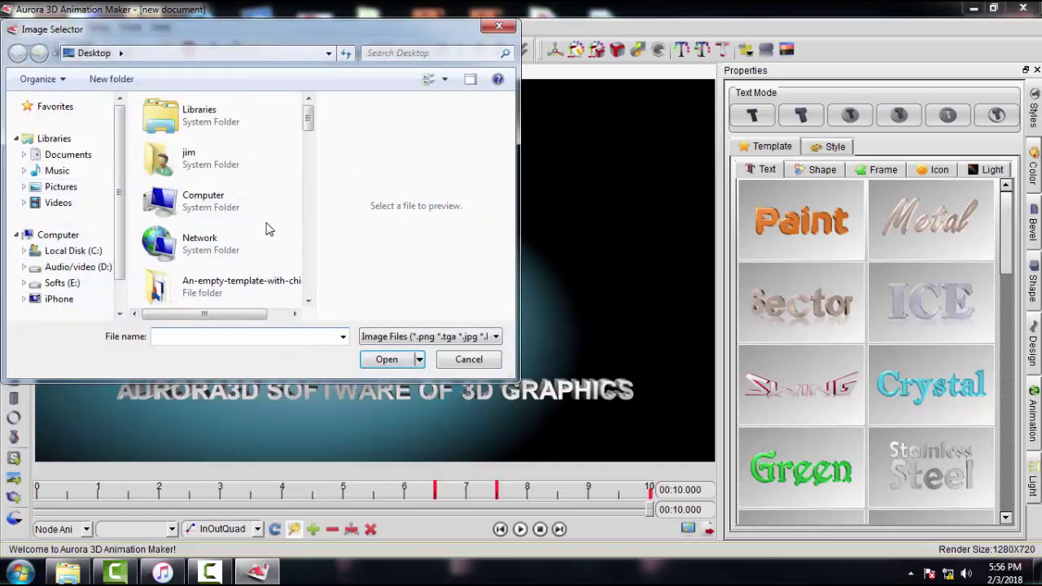
{"action": "scroll", "coordinate": [236, 221], "scroll_direction": "down", "scroll_amount": 3}
{"action": "scroll", "coordinate": [237, 228], "scroll_direction": "down", "scroll_amount": 6}
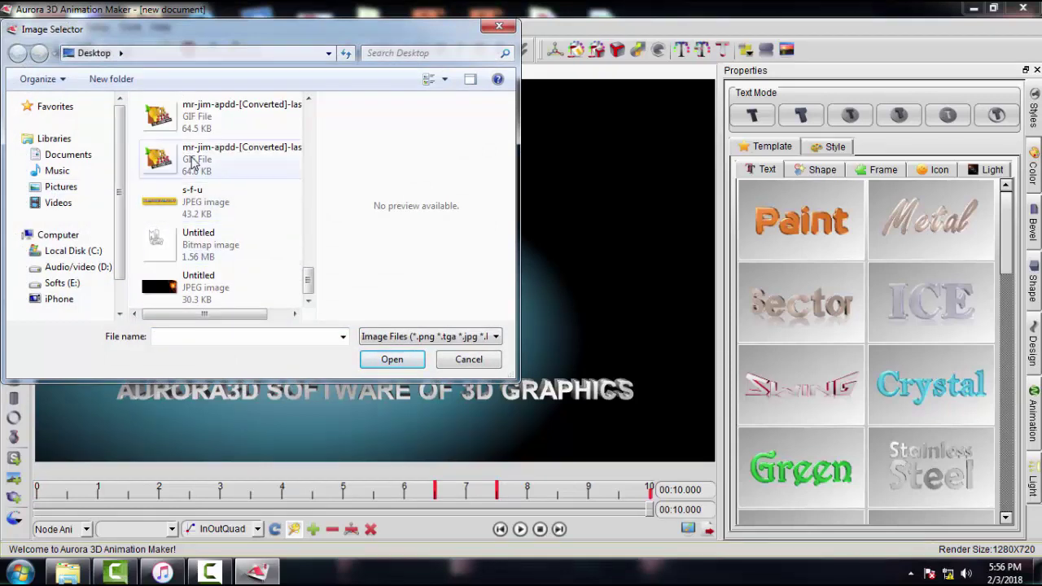
{"action": "left_click", "coordinate": [216, 166]}
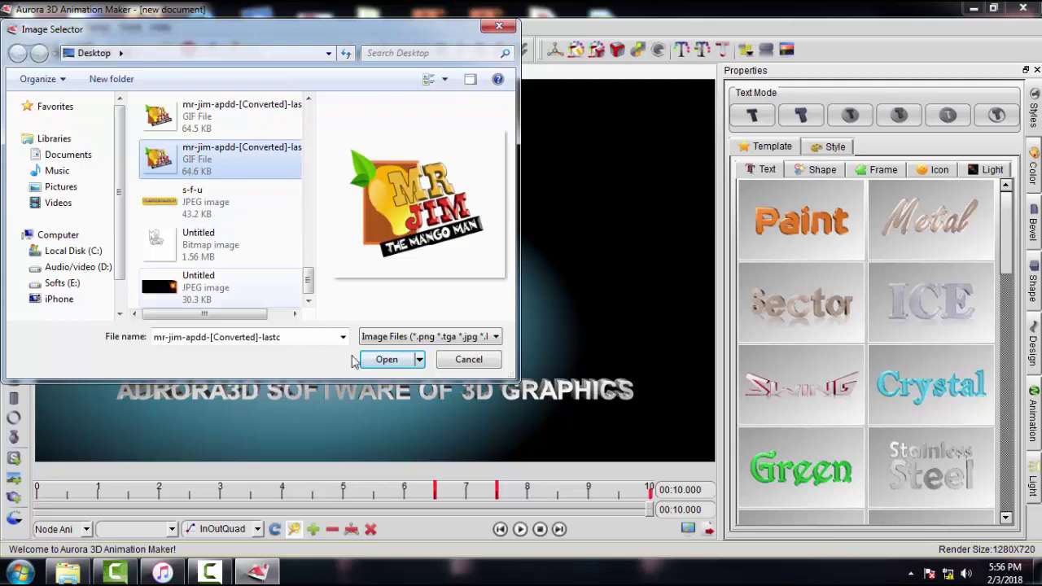
{"action": "left_click", "coordinate": [388, 360]}
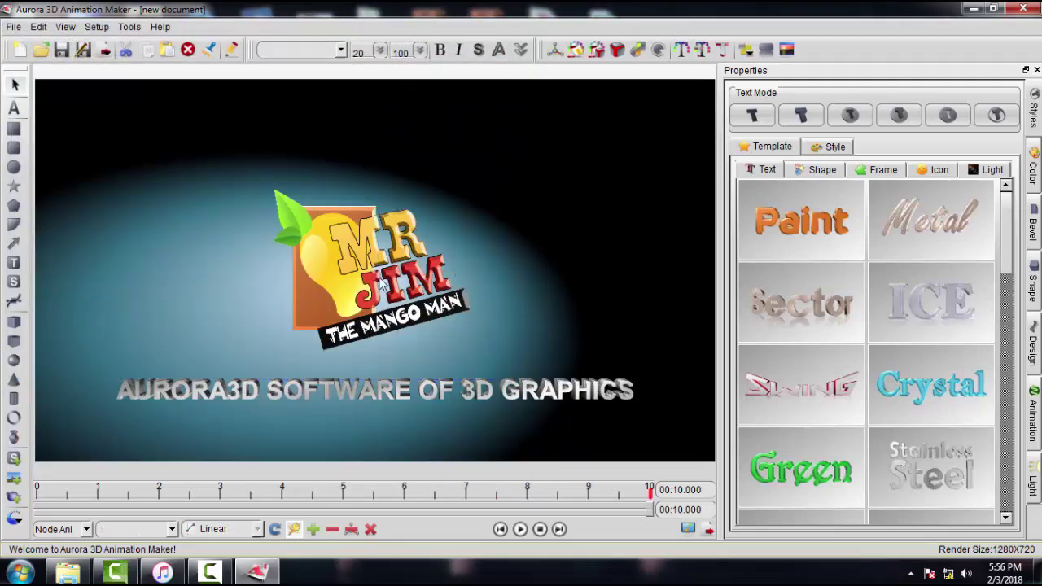
- Enlarge the imported mango logo slightly and preview the animation from the start of the timeline
{"action": "left_click_drag", "start_coordinate": [508, 373], "coordinate": [531, 394]}
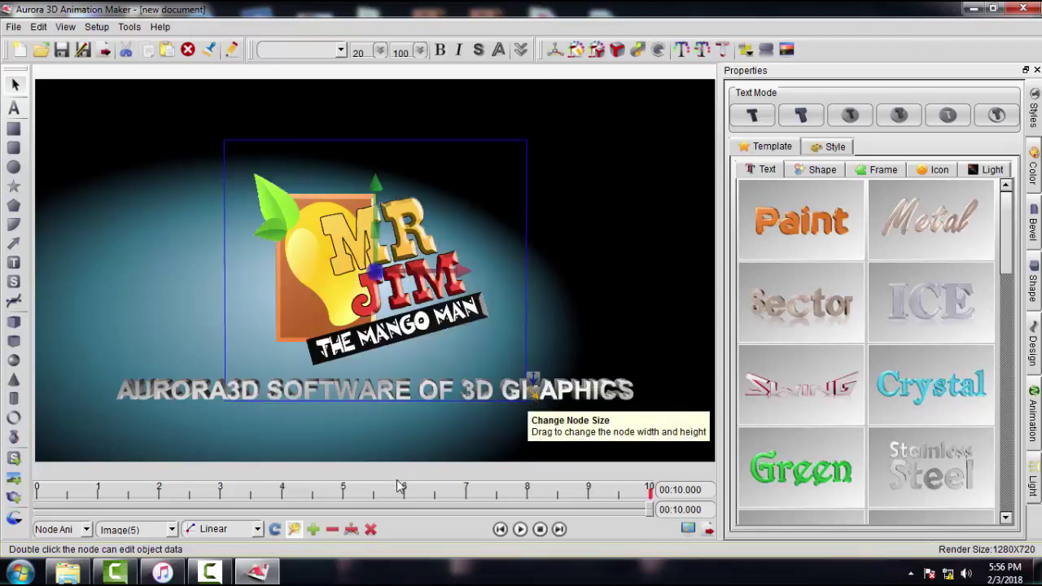
{"action": "left_click_drag", "start_coordinate": [652, 513], "coordinate": [36, 506]}
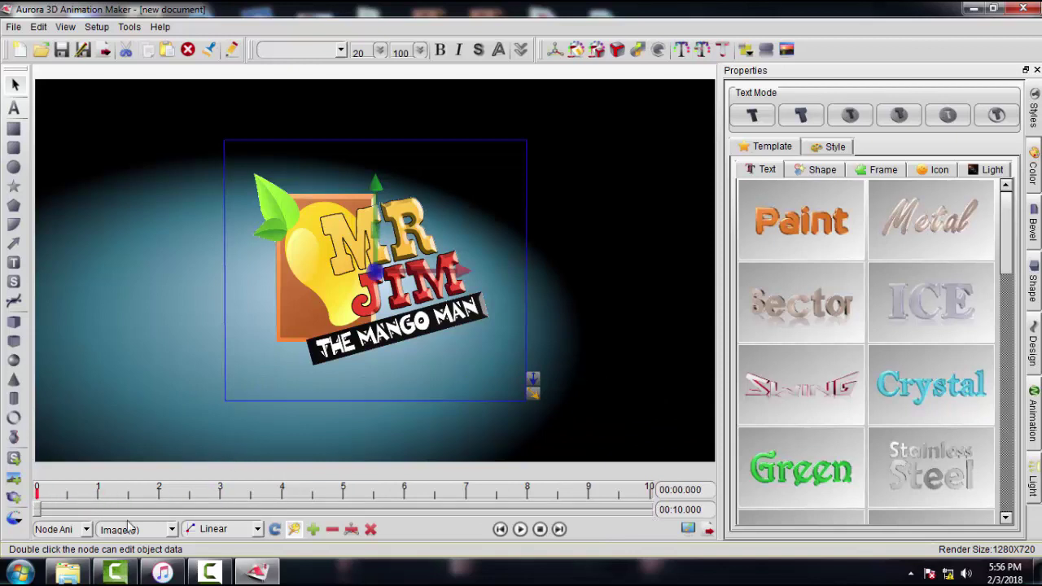
{"action": "left_click", "coordinate": [521, 529]}
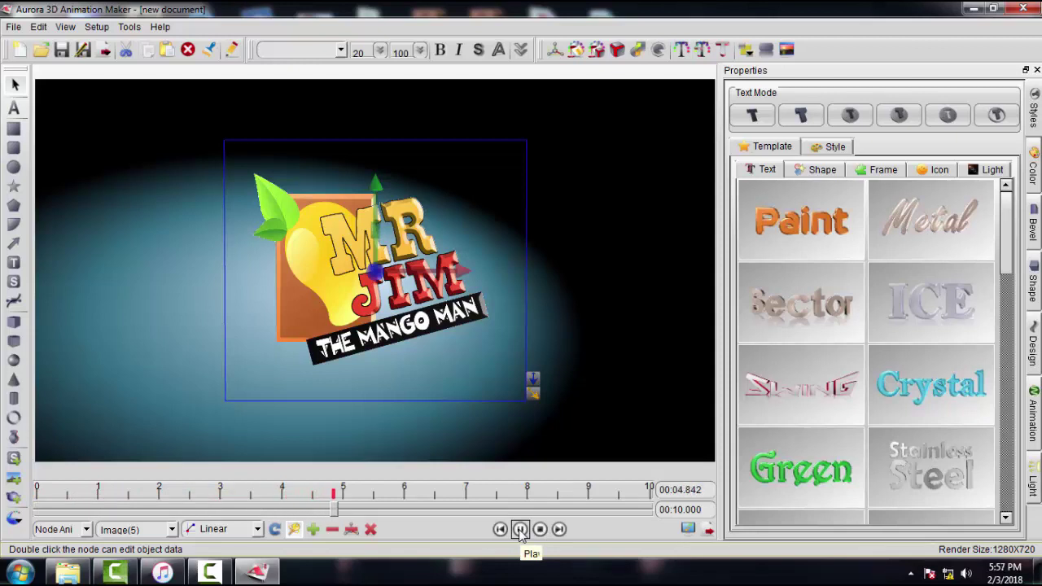
{"action": "left_click", "coordinate": [521, 529]}
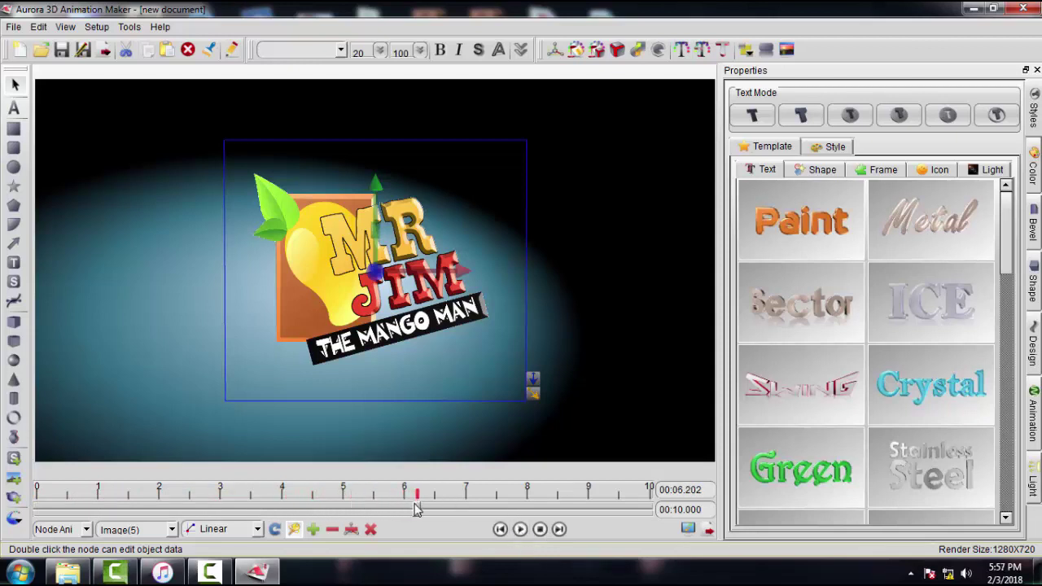
- Paste the copied animation onto the mango logo at the start of the timeline and play the result
{"action": "mouse_move", "coordinate": [415, 509]}
{"action": "left_mouse_down"}
{"action": "mouse_move", "coordinate": [269, 510]}
{"action": "mouse_move", "coordinate": [172, 557]}
{"action": "mouse_move", "coordinate": [37, 521]}
{"action": "left_mouse_up"}
{"action": "right_click", "coordinate": [345, 260]}
{"action": "mouse_move", "coordinate": [410, 189]}
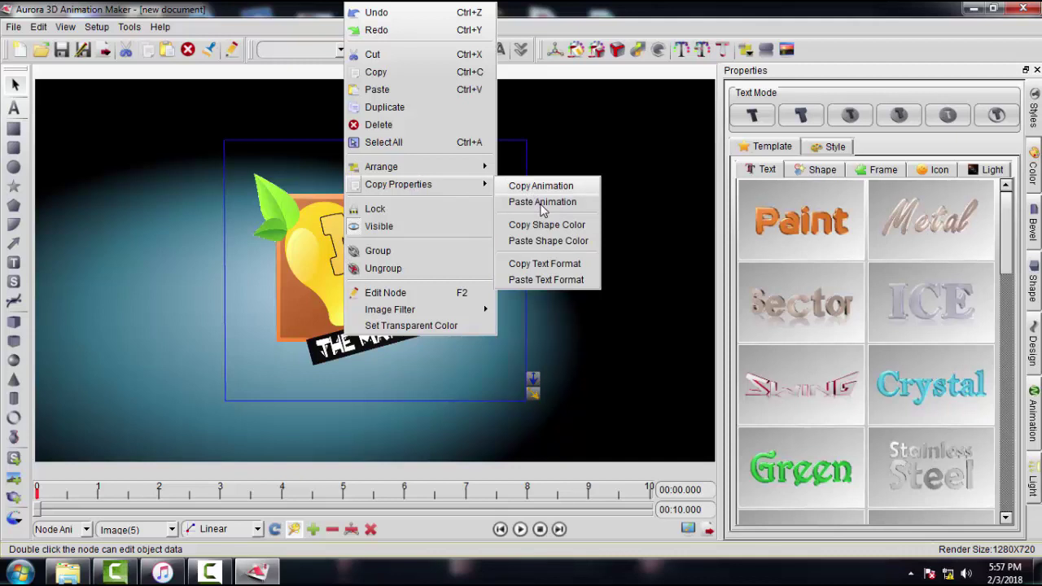
{"action": "left_click", "coordinate": [543, 204]}
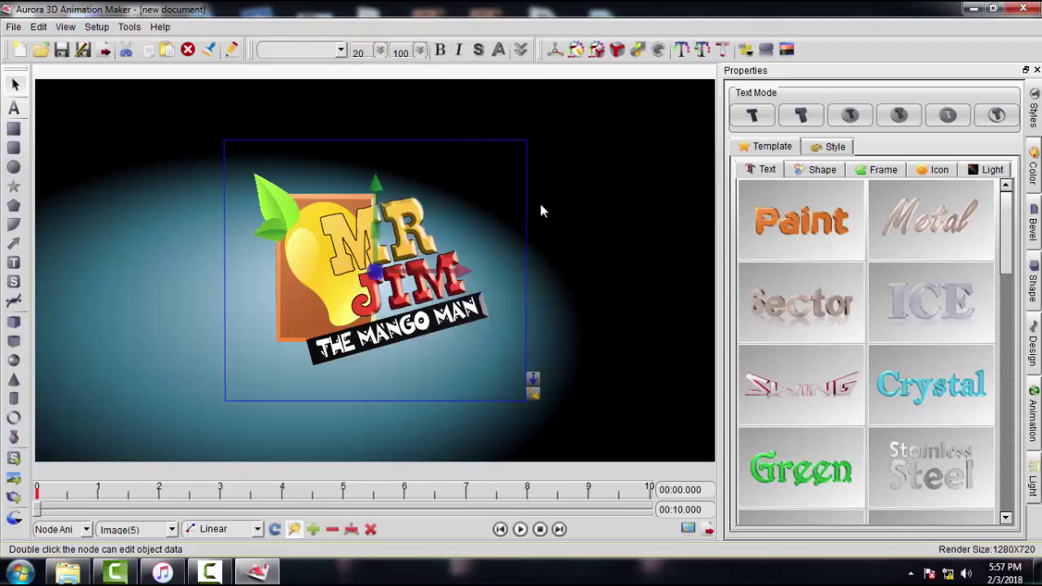
{"action": "left_click", "coordinate": [560, 281]}
{"action": "left_click", "coordinate": [521, 529]}
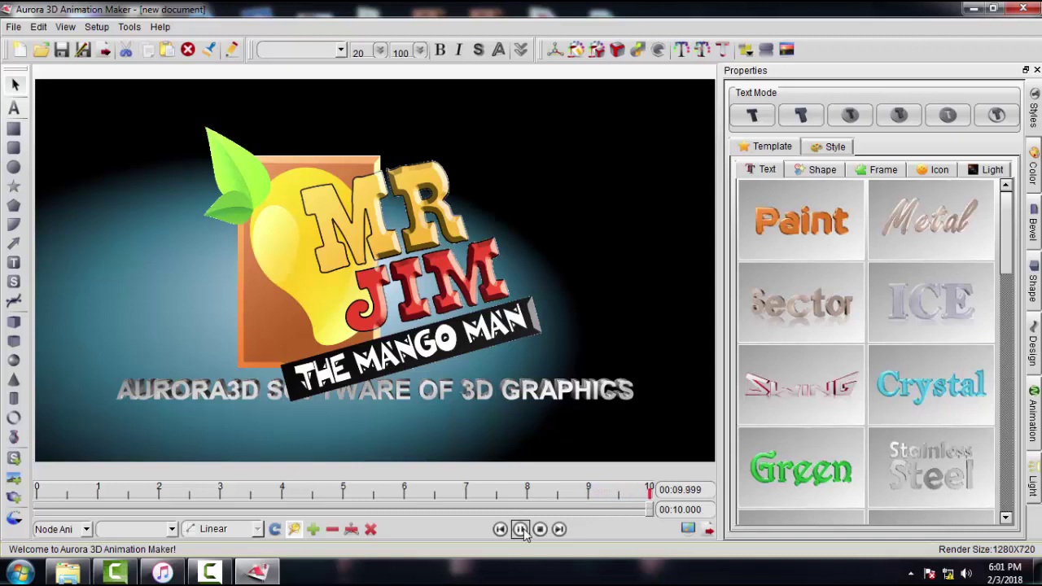
- Move the "AURORA3D SOFTWARE OF 3D GRAPHICS" text down until it sits clear below the mango logo
{"action": "left_click", "coordinate": [536, 395]}
{"action": "left_click", "coordinate": [607, 391]}
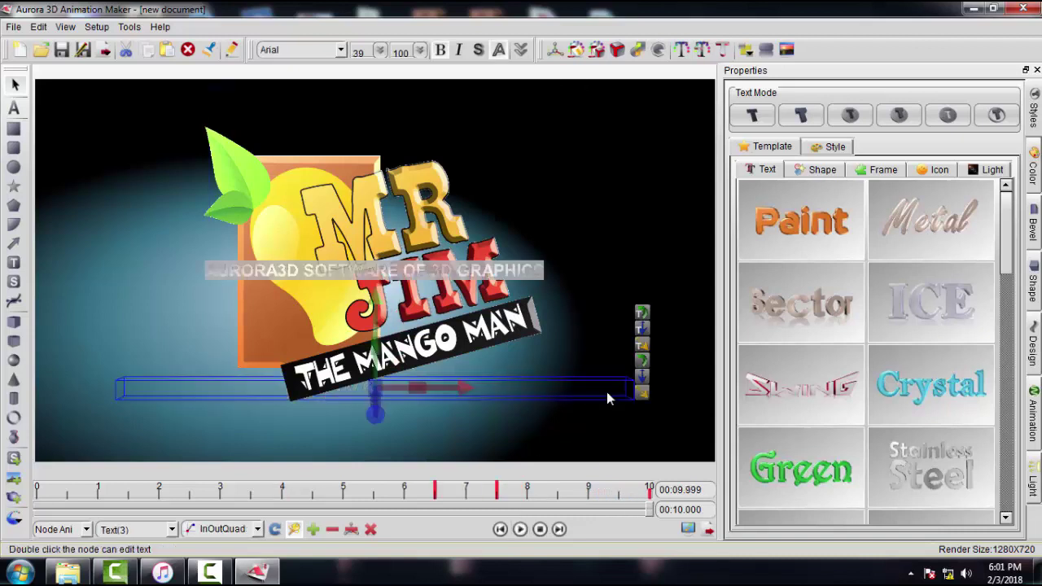
{"action": "left_click", "coordinate": [604, 403]}
{"action": "mouse_move", "coordinate": [604, 403]}
{"action": "left_mouse_down"}
{"action": "mouse_move", "coordinate": [598, 396]}
{"action": "mouse_move", "coordinate": [602, 418]}
{"action": "left_mouse_up"}
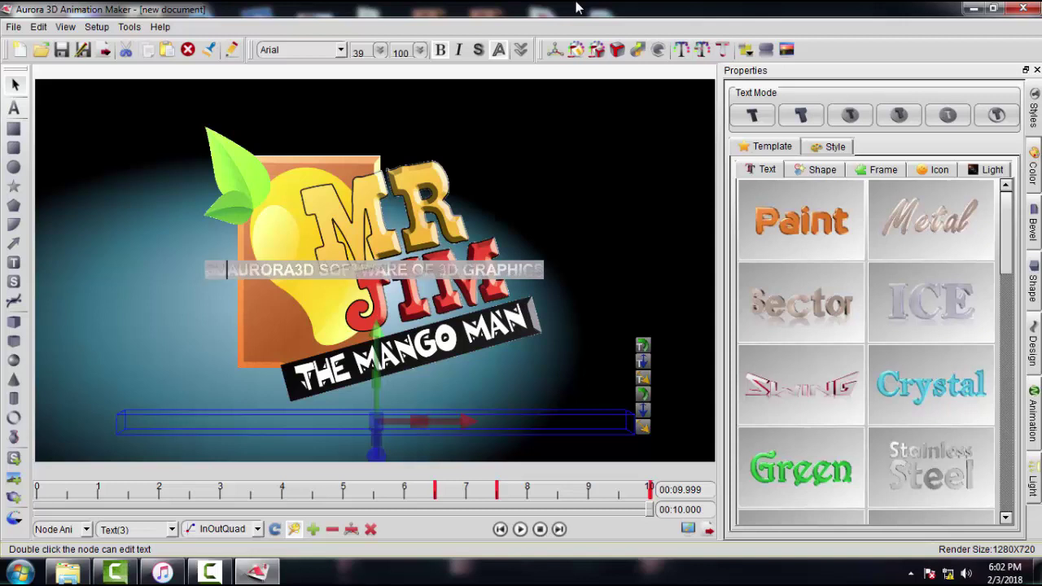
- Replace the wording of the text line below the mango logo with "SUBSCRIBE NOW"
{"action": "type", "text": "BS"}
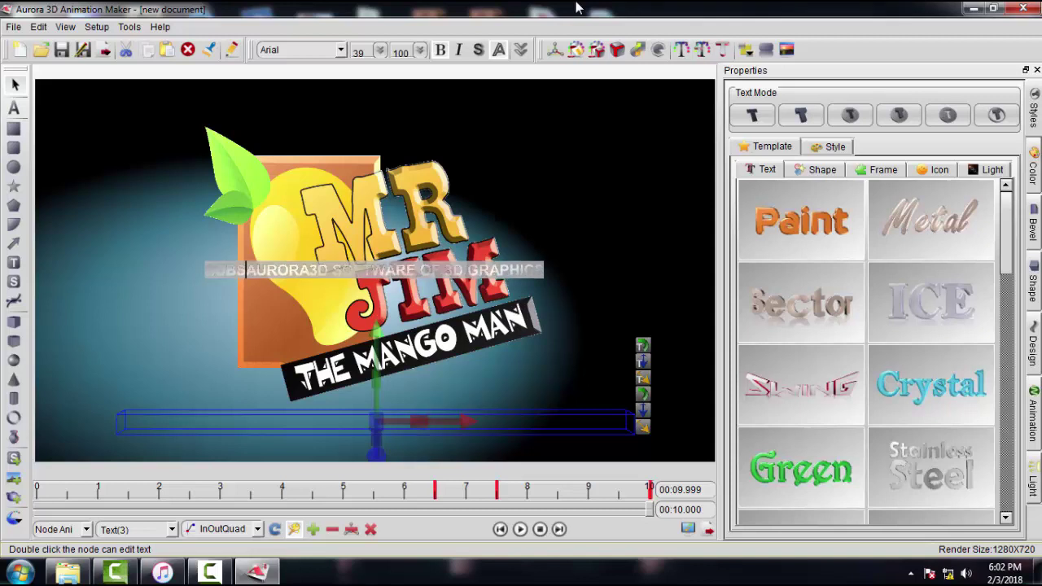
{"action": "type", "text": "CRIB"}
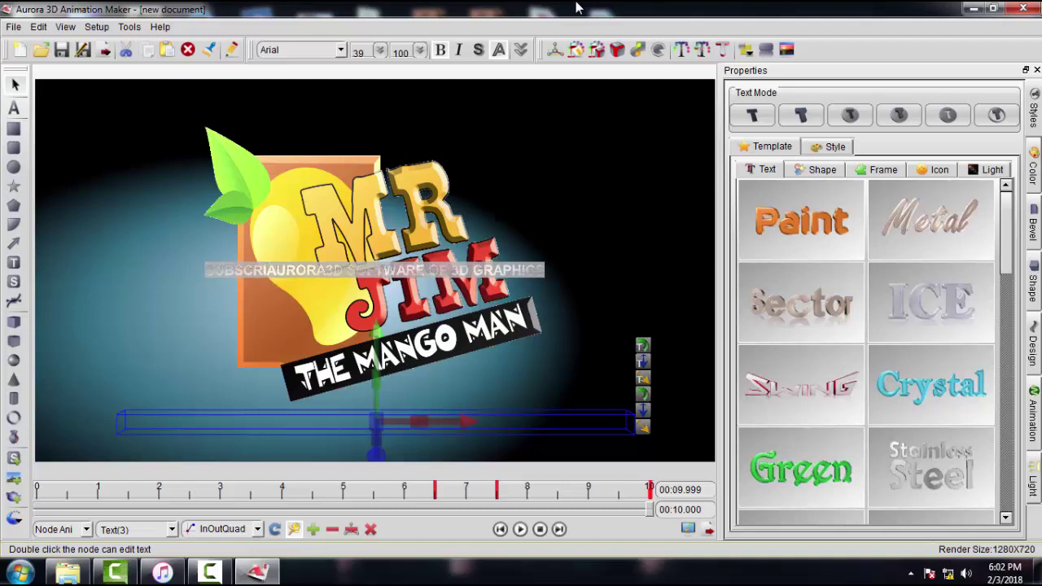
{"action": "type", "text": "E NOW"}
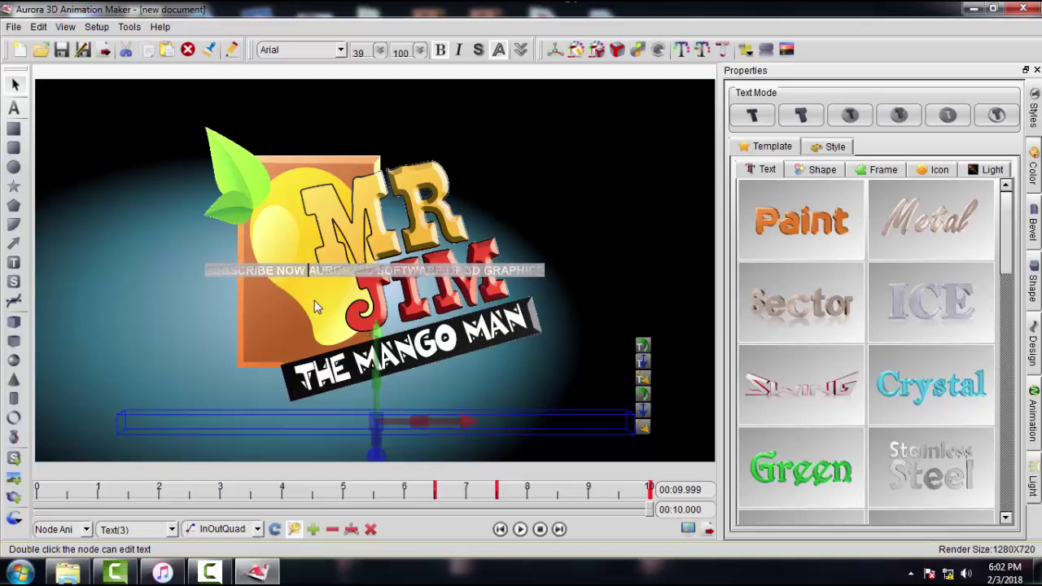
{"action": "left_click_drag", "start_coordinate": [308, 275], "coordinate": [499, 276]}
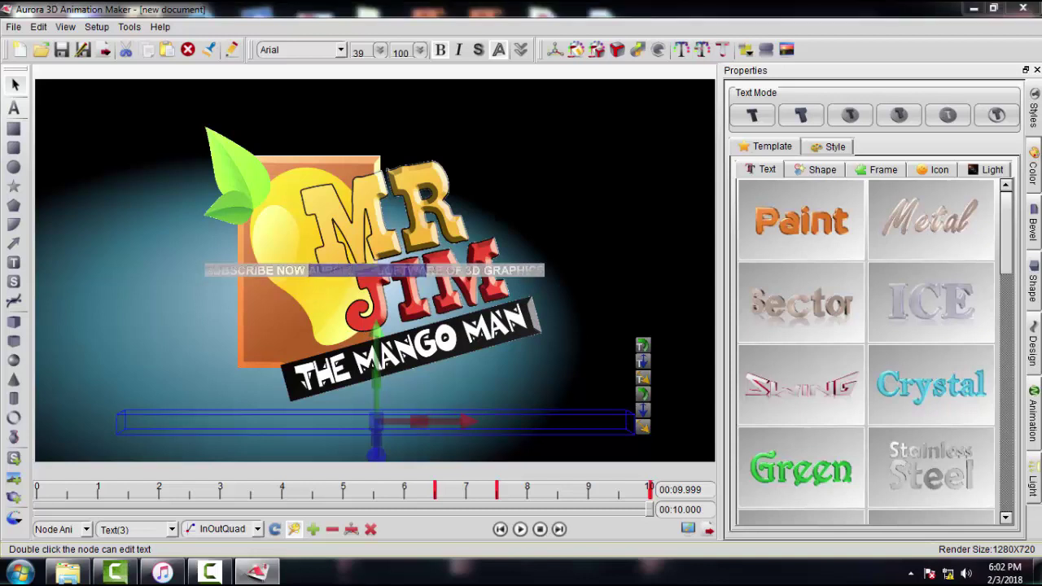
{"action": "key", "text": "BackSpace"}
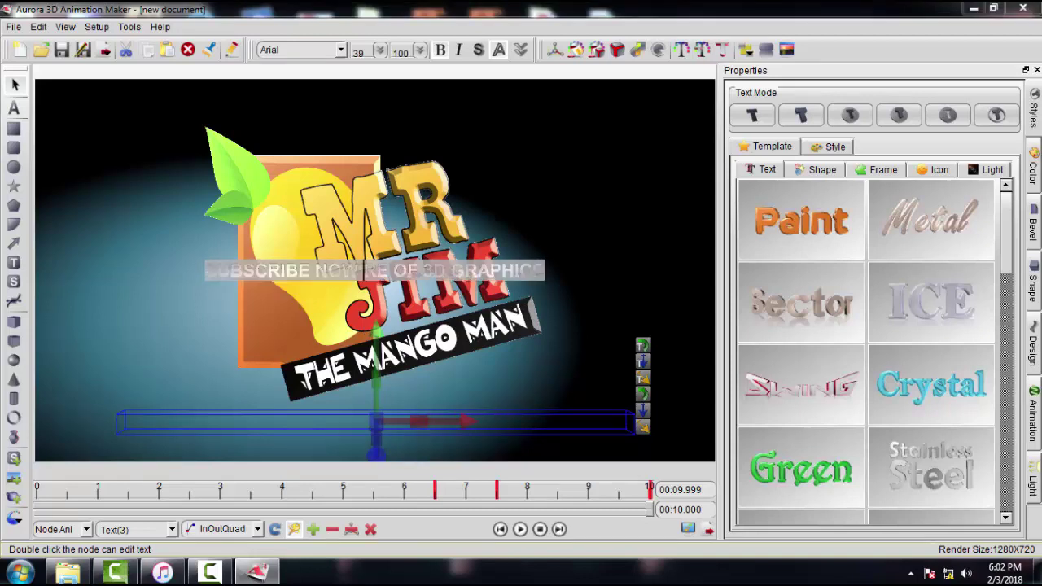
{"action": "left_click_drag", "start_coordinate": [368, 273], "coordinate": [543, 273]}
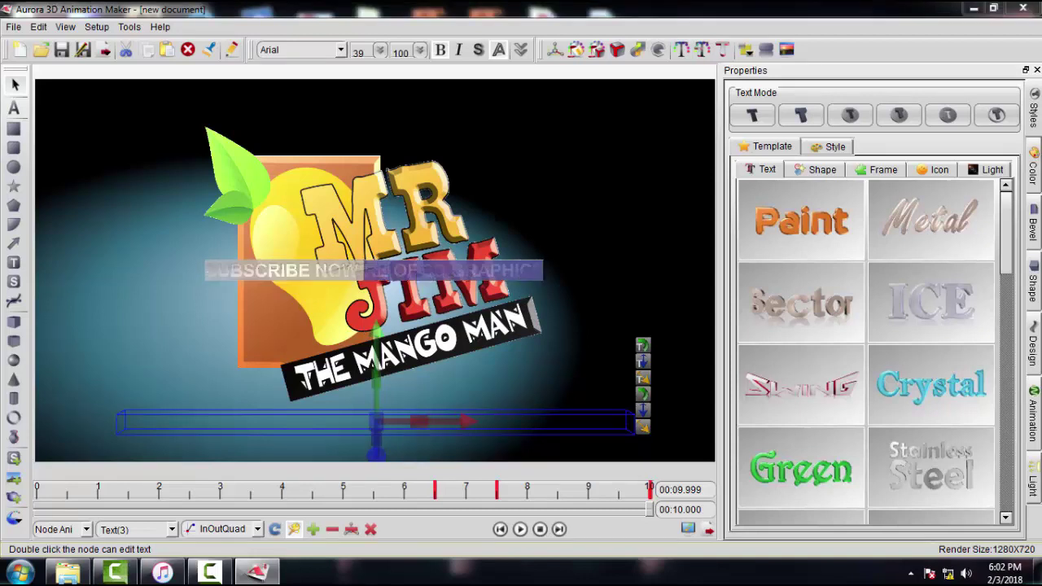
{"action": "key", "text": "BackSpace"}
{"action": "left_click", "coordinate": [558, 299]}
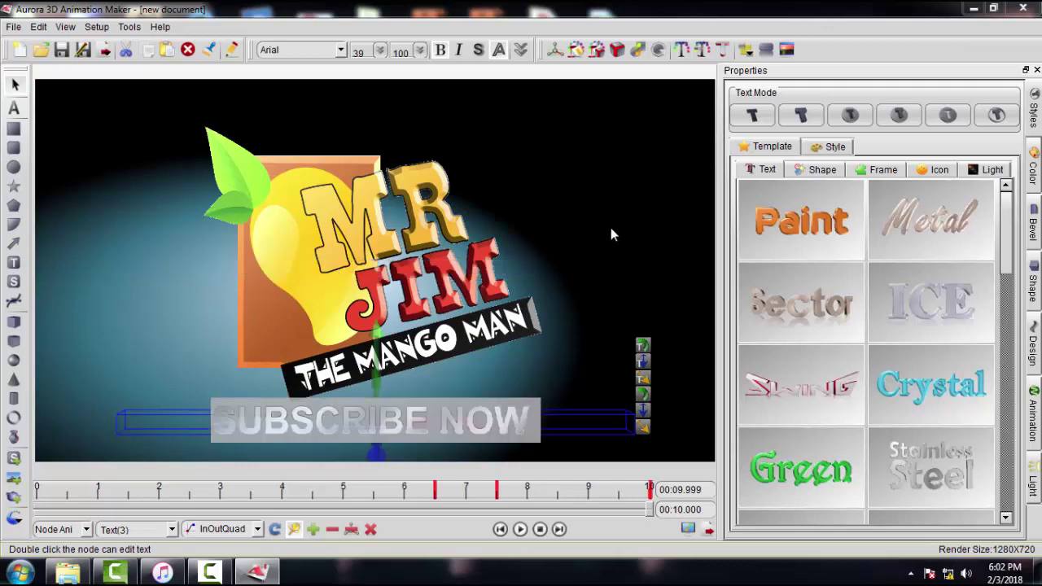
{"action": "left_click", "coordinate": [404, 438]}
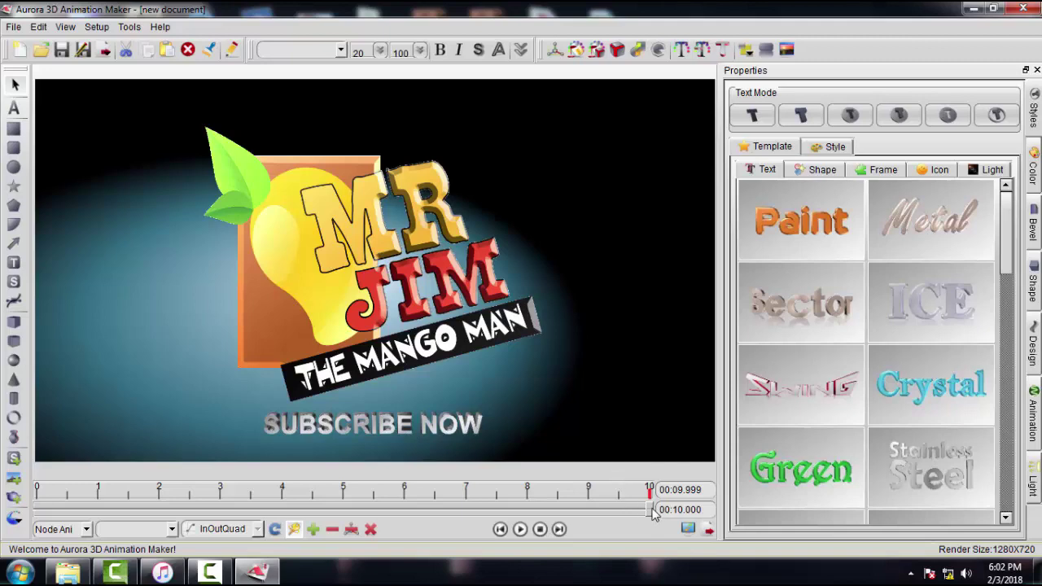
{"action": "mouse_move", "coordinate": [649, 492]}
{"action": "left_mouse_down"}
{"action": "mouse_move", "coordinate": [70, 500]}
{"action": "mouse_move", "coordinate": [521, 529]}
{"action": "mouse_move", "coordinate": [649, 521]}
{"action": "left_mouse_up"}
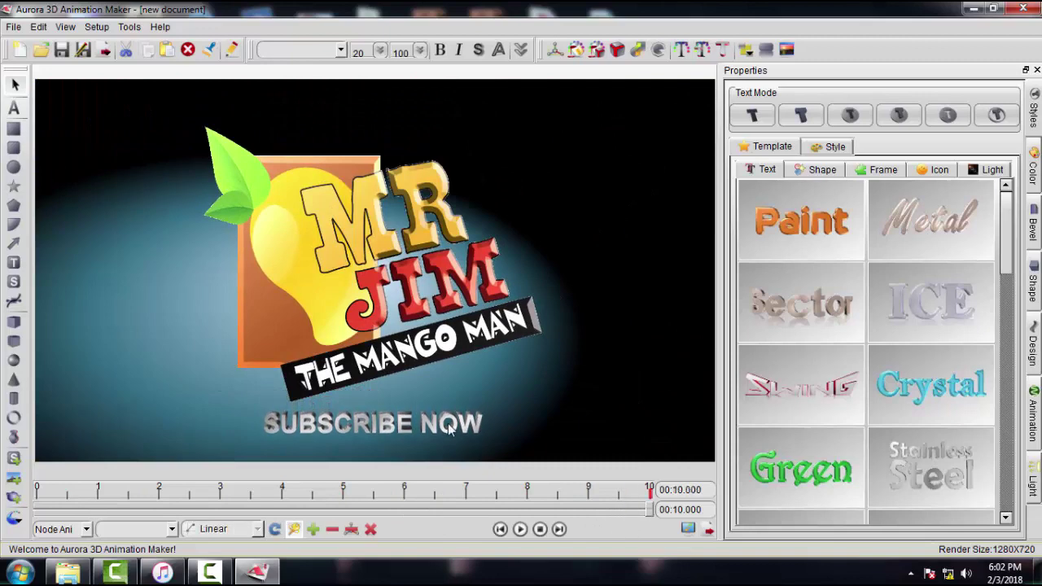
{"action": "left_click", "coordinate": [452, 428]}
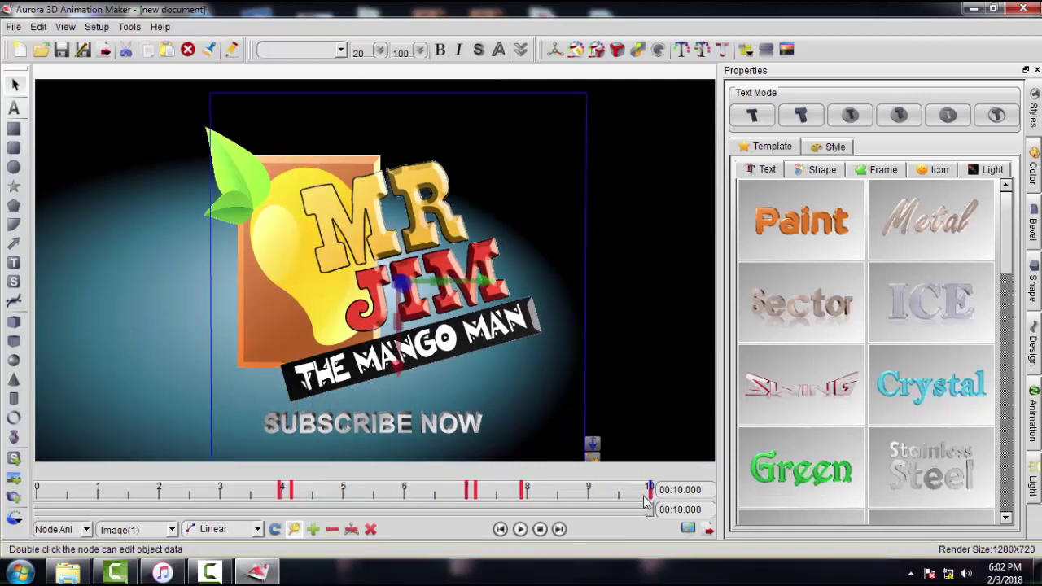
{"action": "left_click_drag", "start_coordinate": [649, 512], "coordinate": [649, 572]}
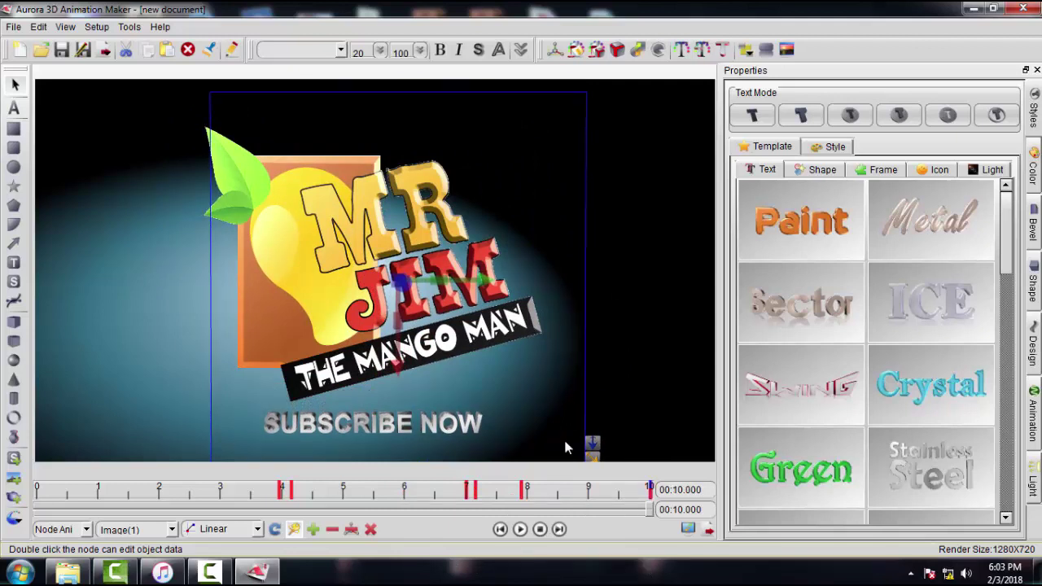
- Browse the animation templates offered for a new document, declining to save, and close the gallery without choosing one
{"action": "left_click", "coordinate": [13, 30]}
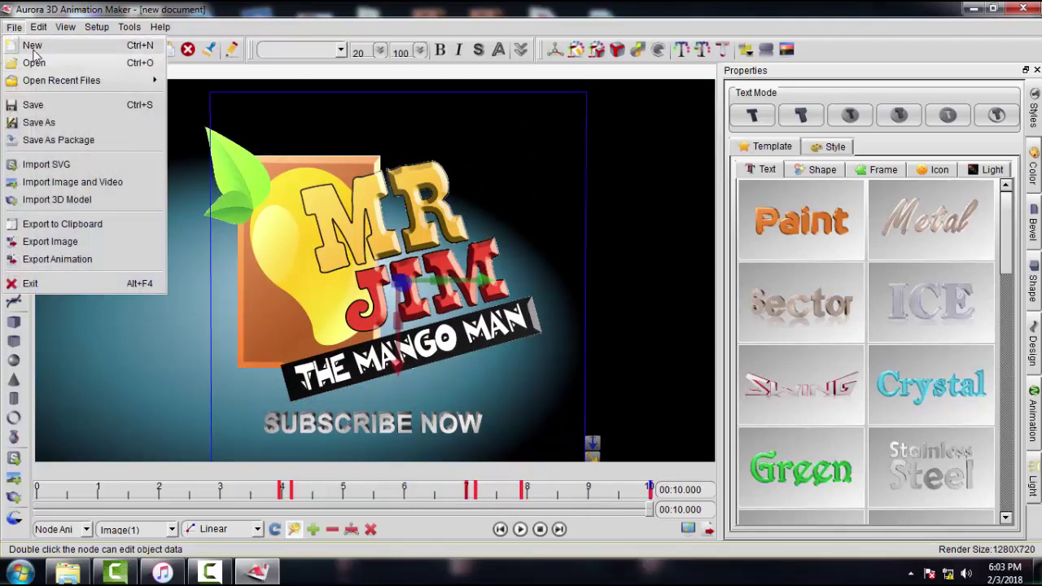
{"action": "left_click", "coordinate": [33, 47]}
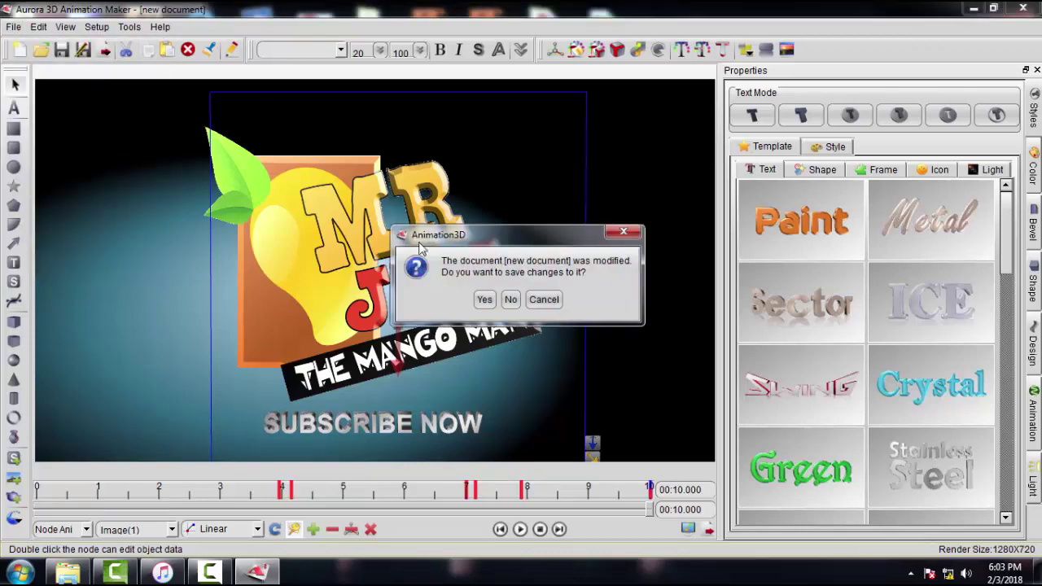
{"action": "left_click", "coordinate": [509, 298]}
{"action": "left_click_drag", "start_coordinate": [774, 175], "coordinate": [777, 361]}
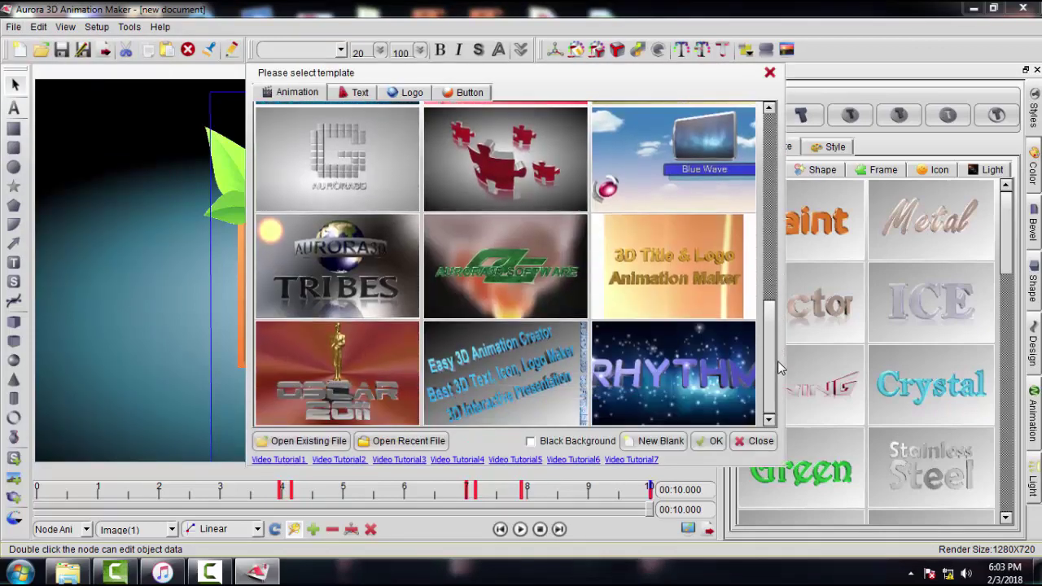
{"action": "left_click", "coordinate": [770, 73]}
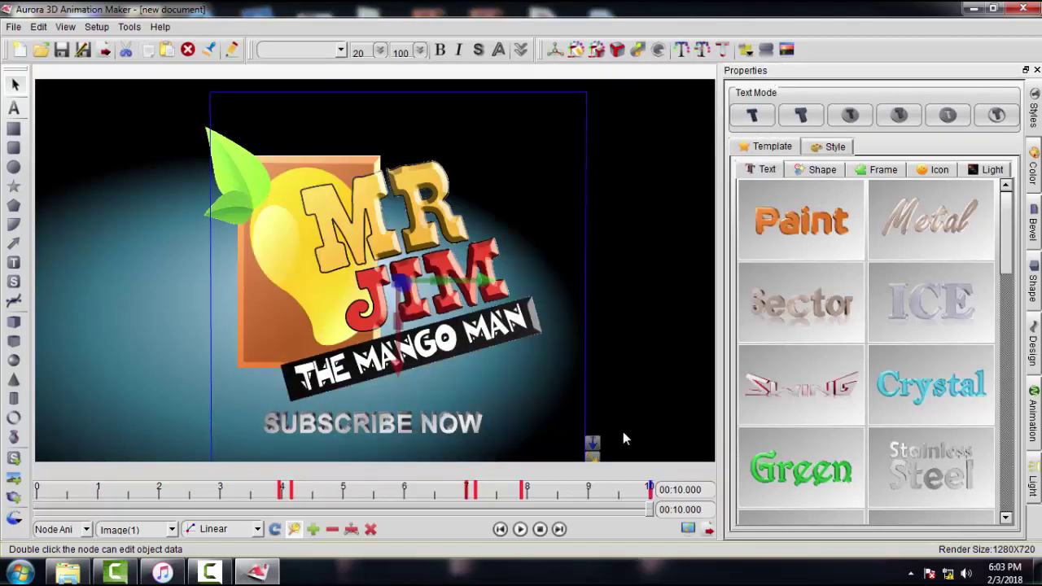
- Add a keyframe at 00:08.800 to the selected Image(1) node
{"action": "left_click", "coordinate": [658, 273]}
{"action": "left_click", "coordinate": [327, 249]}
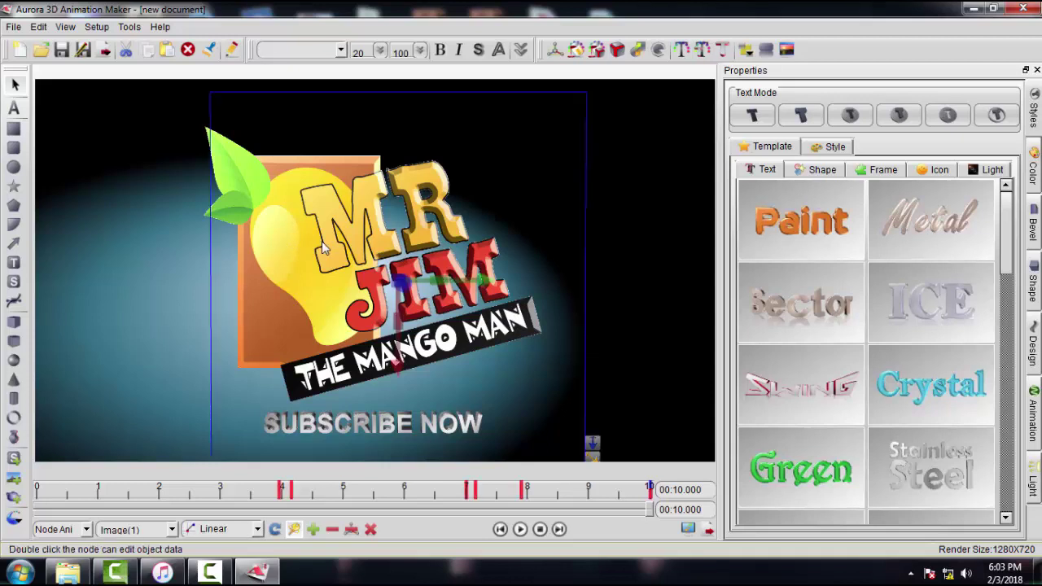
{"action": "left_click_drag", "start_coordinate": [649, 509], "coordinate": [575, 516]}
{"action": "right_click", "coordinate": [617, 508]}
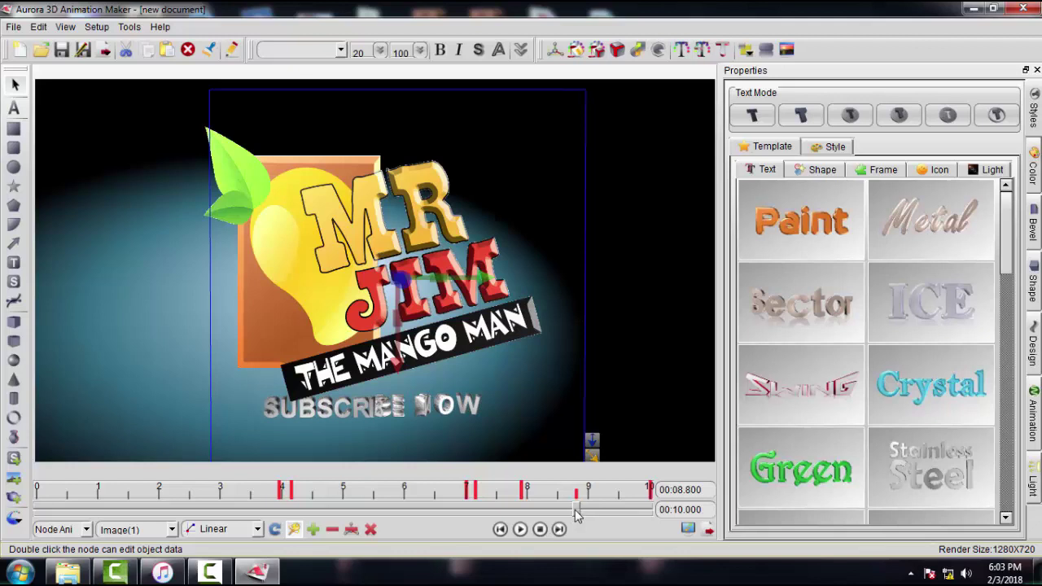
{"action": "right_click", "coordinate": [576, 511]}
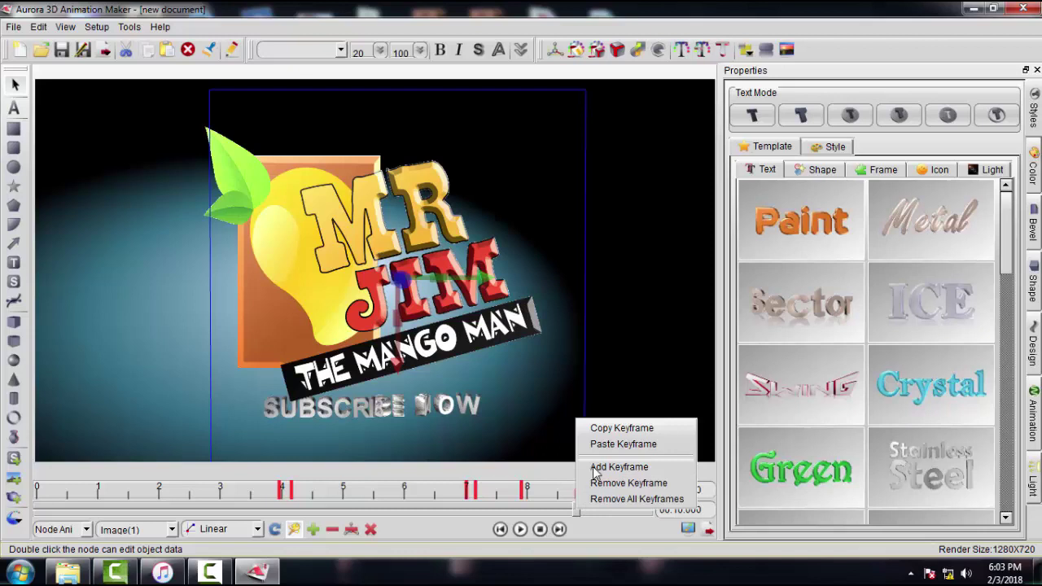
{"action": "left_click", "coordinate": [617, 467]}
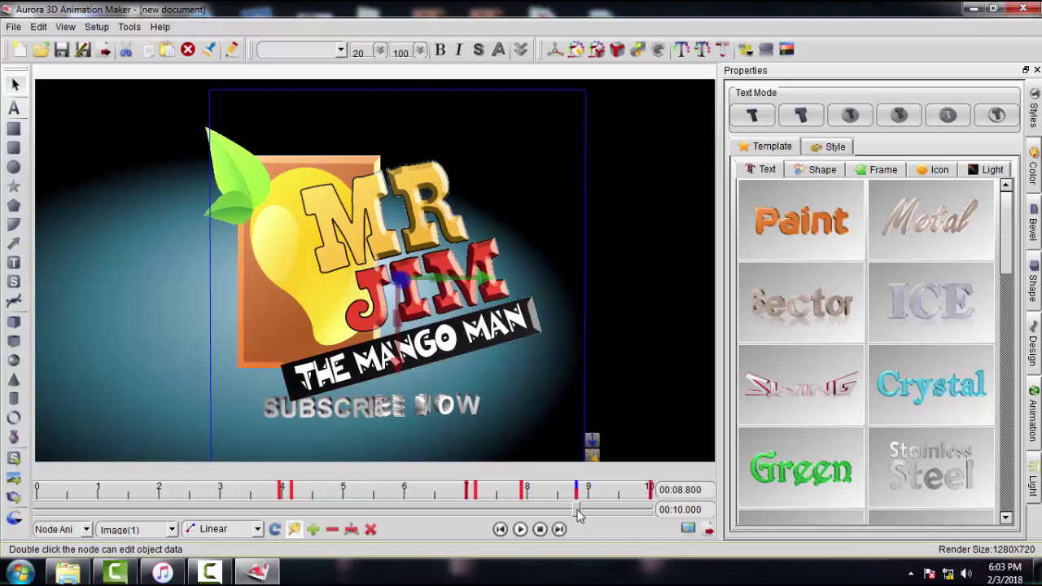
- Add another keyframe to the Image(1) node at 00:09.500
{"action": "left_click_drag", "start_coordinate": [576, 510], "coordinate": [612, 512]}
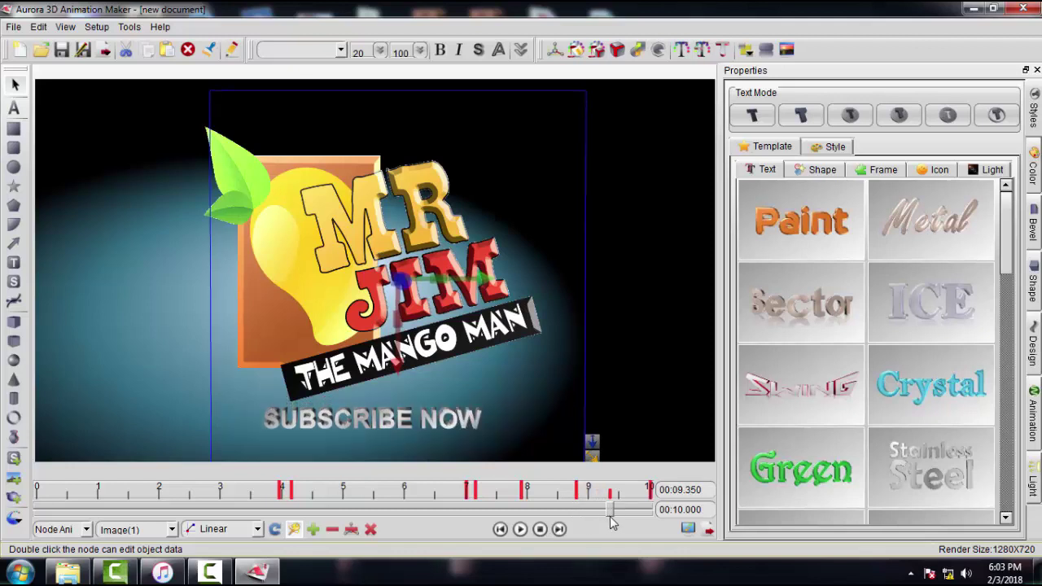
{"action": "left_click_drag", "start_coordinate": [611, 516], "coordinate": [619, 512]}
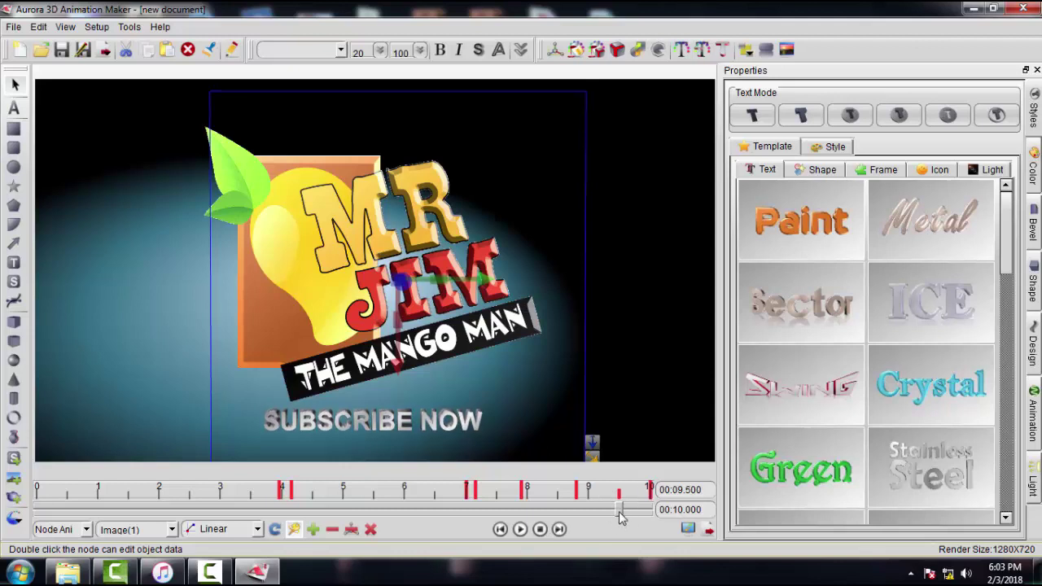
{"action": "right_click", "coordinate": [619, 510]}
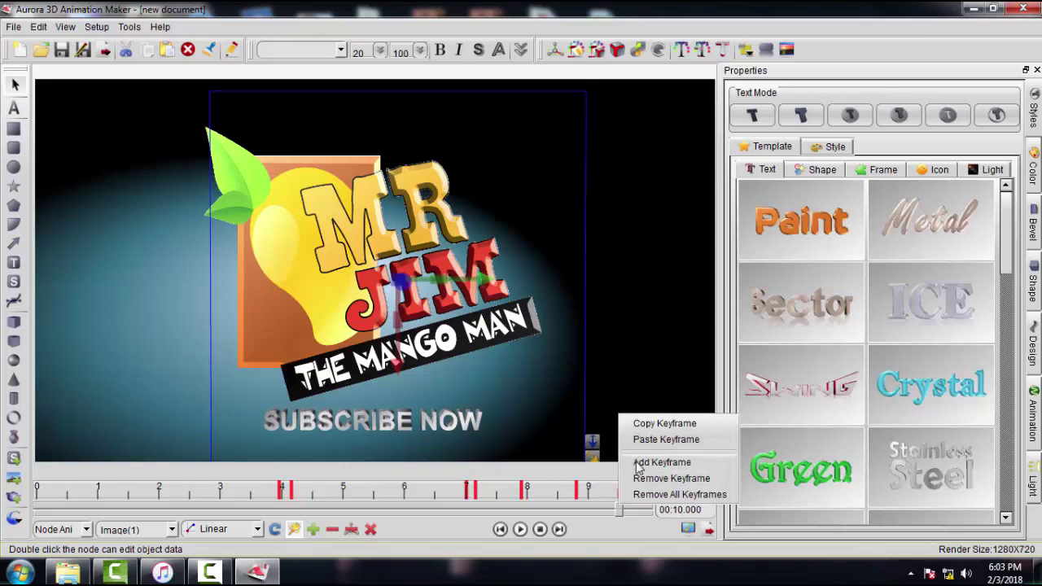
{"action": "left_click", "coordinate": [637, 461]}
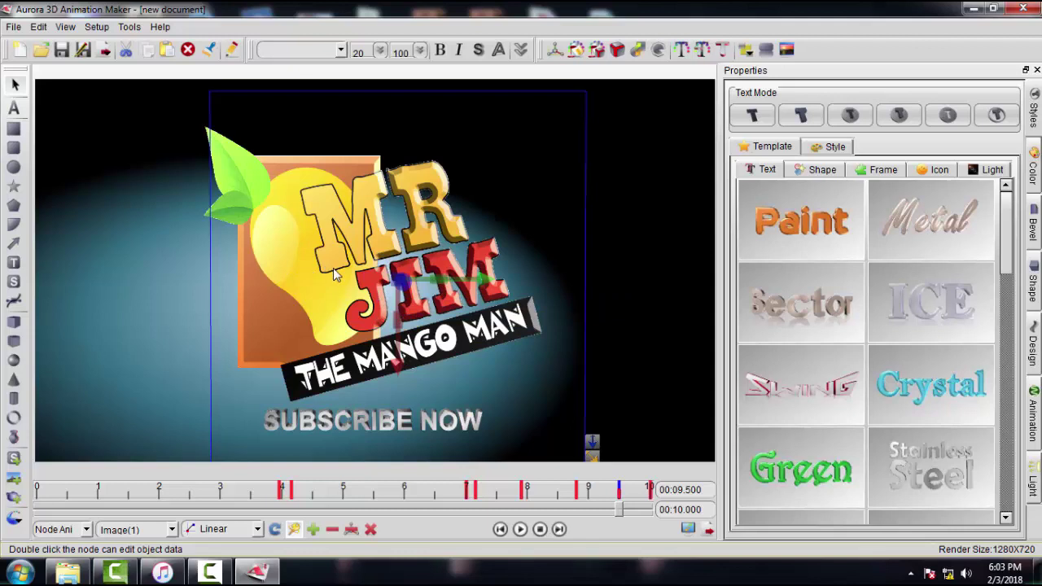
- Move the mango logo horizontally to the left half of the scene at 00:09.550
{"action": "left_click", "coordinate": [426, 220]}
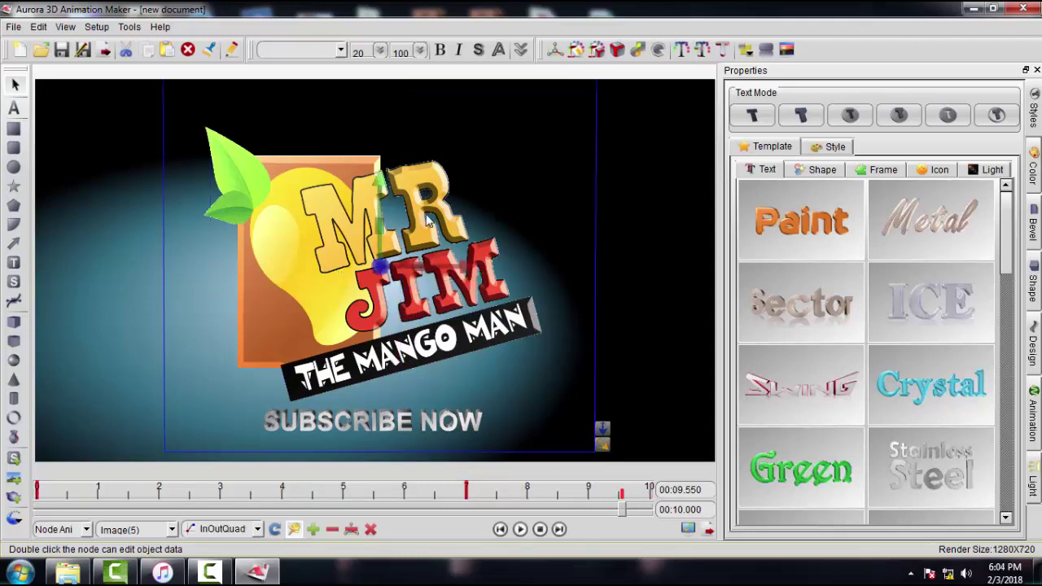
{"action": "left_click_drag", "start_coordinate": [416, 207], "coordinate": [265, 203]}
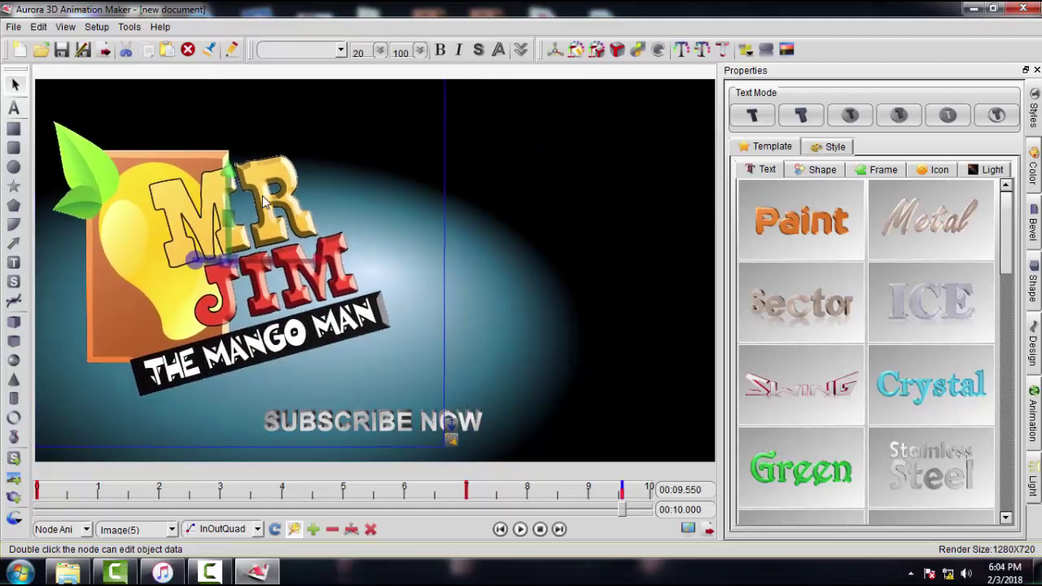
- At 00:09.949, move the SUBSCRIBE NOW text up beside the right of the mango logo and check the frame at 00:10.000
{"action": "left_click_drag", "start_coordinate": [620, 512], "coordinate": [642, 527]}
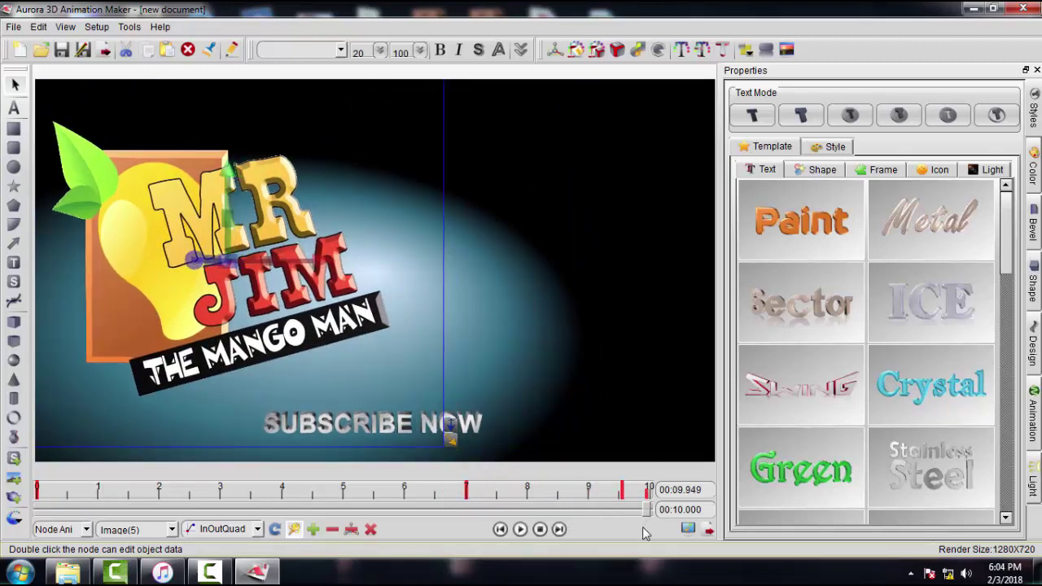
{"action": "left_click", "coordinate": [480, 423]}
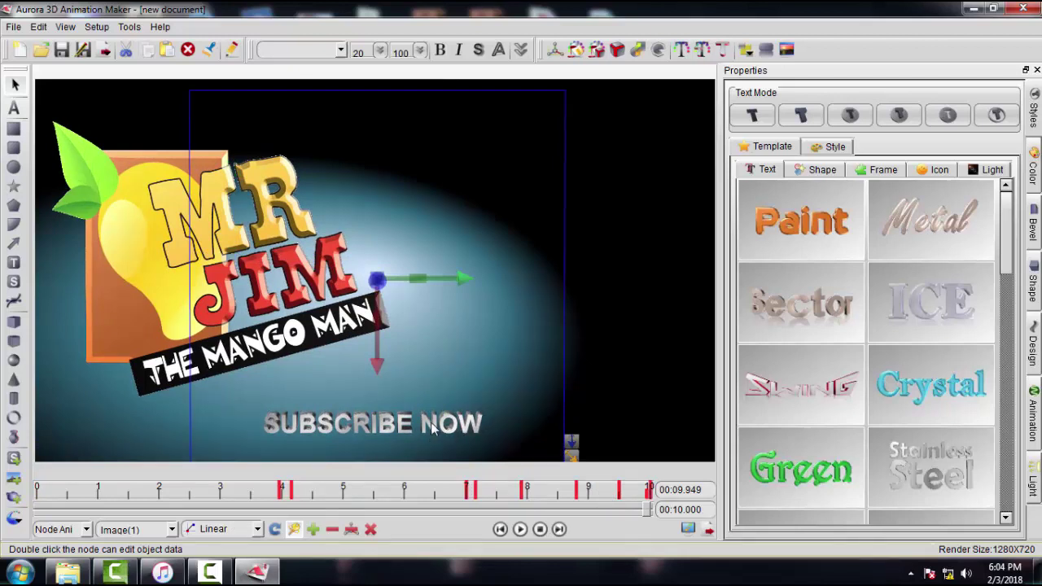
{"action": "left_click_drag", "start_coordinate": [431, 421], "coordinate": [634, 287]}
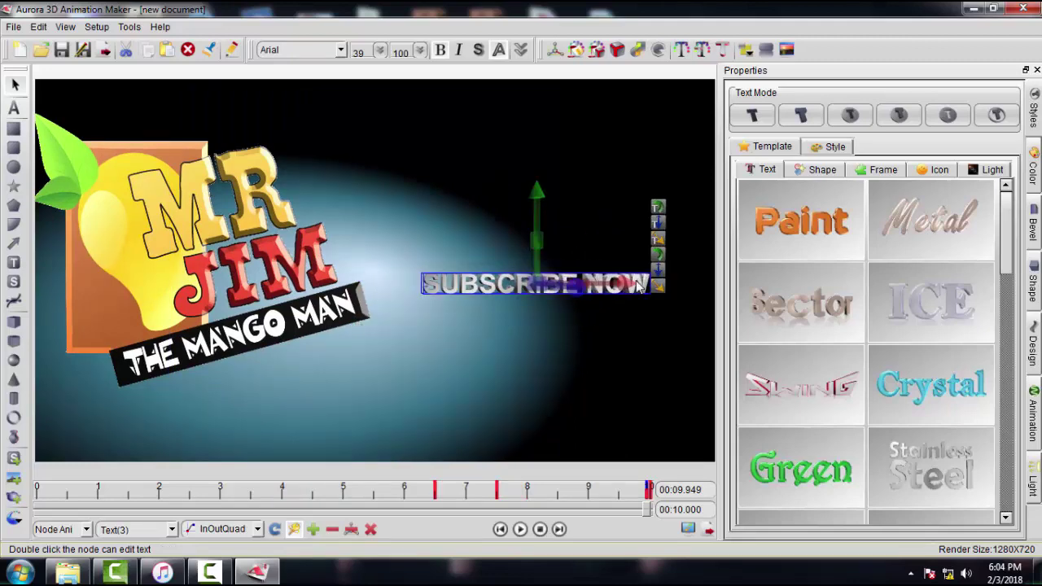
{"action": "left_click_drag", "start_coordinate": [647, 510], "coordinate": [651, 548]}
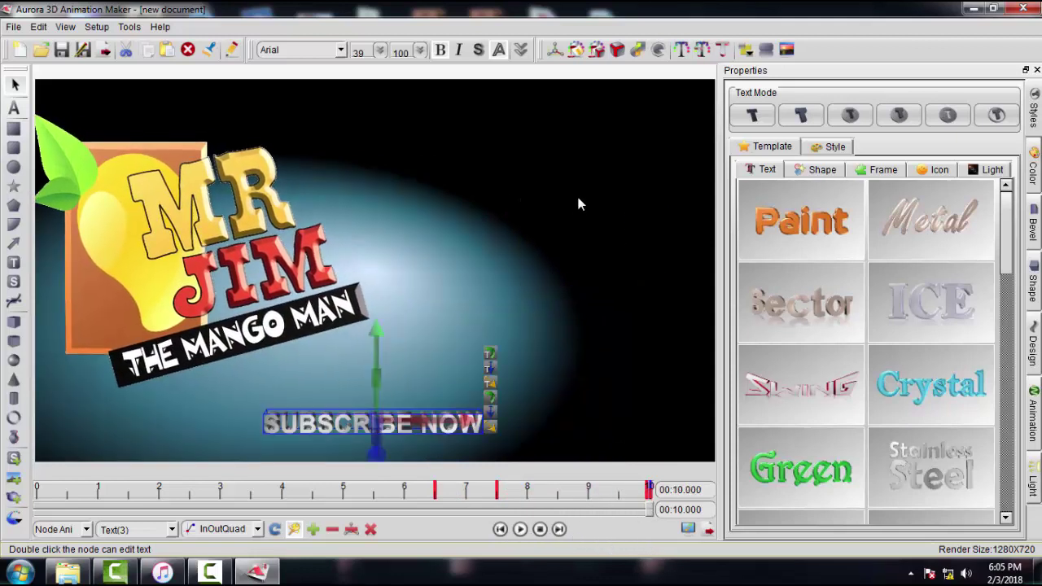
{"action": "left_click", "coordinate": [551, 250]}
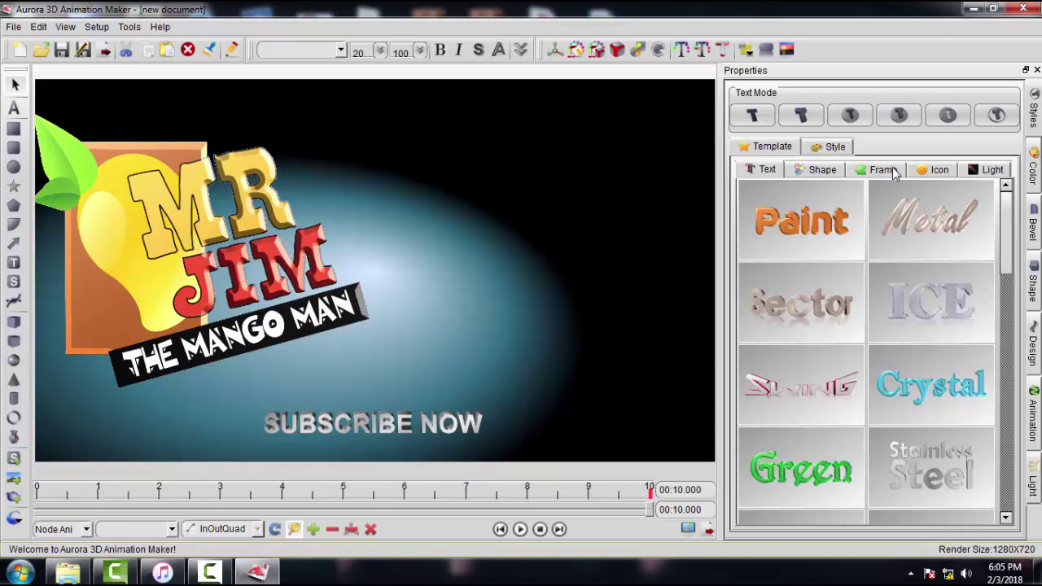
- Add the starburst lens flare light with trailing hexagons, place it above and right of the mango logo, tilt it slightly and enlarge it
{"action": "left_click", "coordinate": [987, 169]}
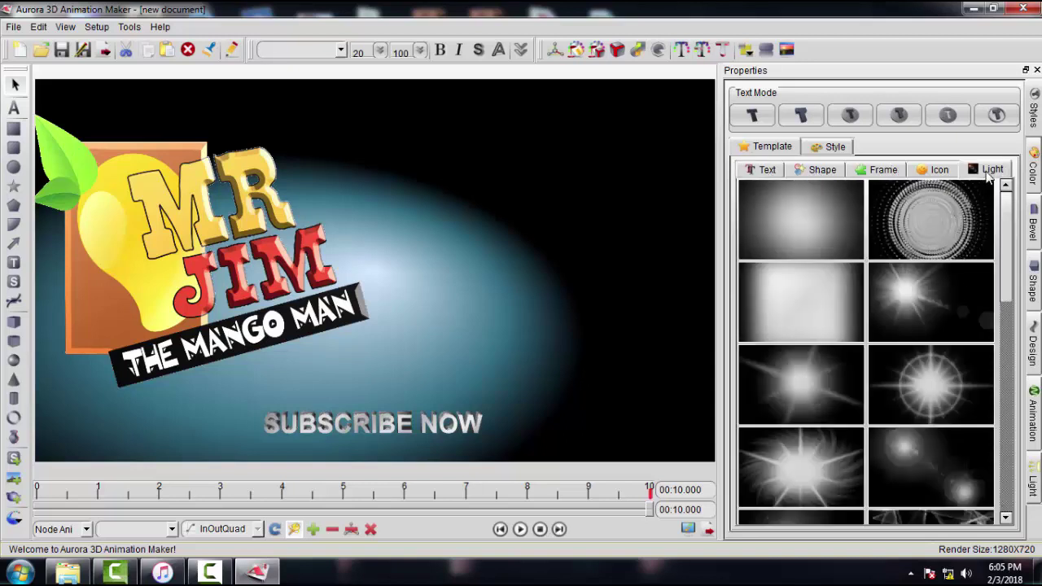
{"action": "left_click", "coordinate": [924, 302]}
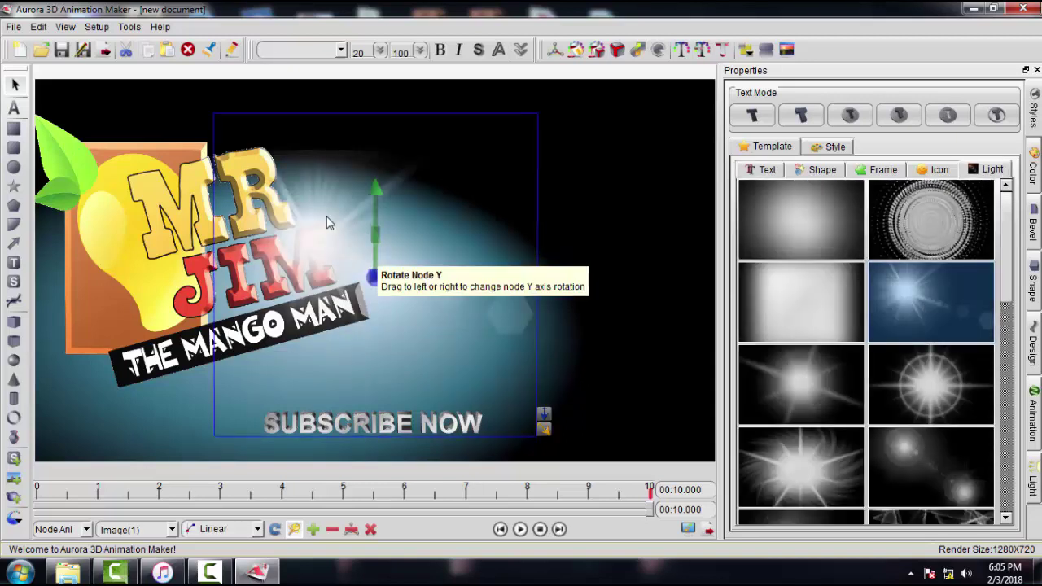
{"action": "left_click_drag", "start_coordinate": [382, 267], "coordinate": [516, 205]}
{"action": "left_click_drag", "start_coordinate": [377, 182], "coordinate": [393, 181]}
{"action": "left_click_drag", "start_coordinate": [603, 364], "coordinate": [698, 407]}
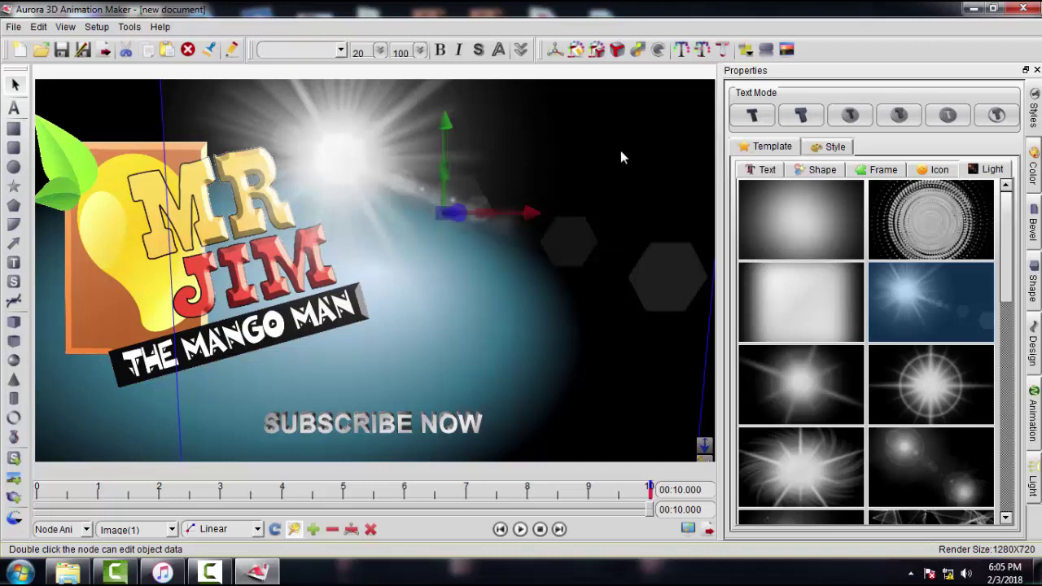
{"action": "left_click", "coordinate": [935, 170]}
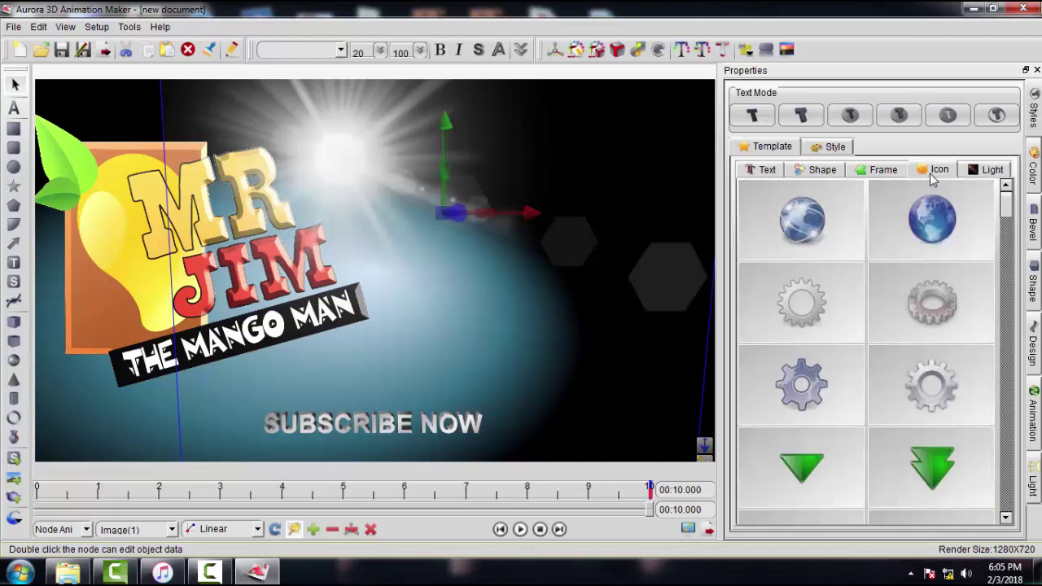
{"action": "left_click", "coordinate": [767, 170]}
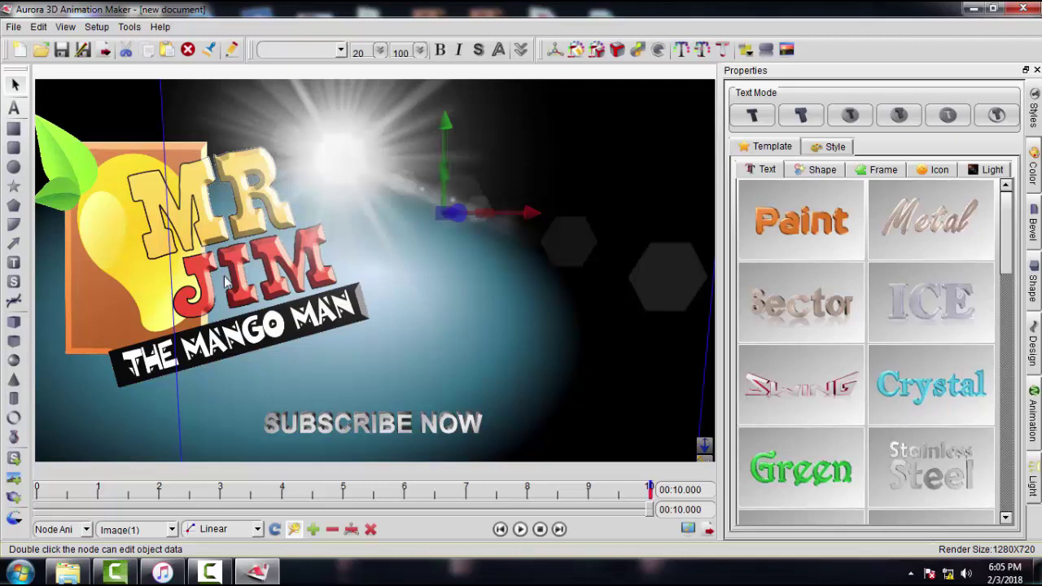
{"action": "left_click", "coordinate": [131, 108]}
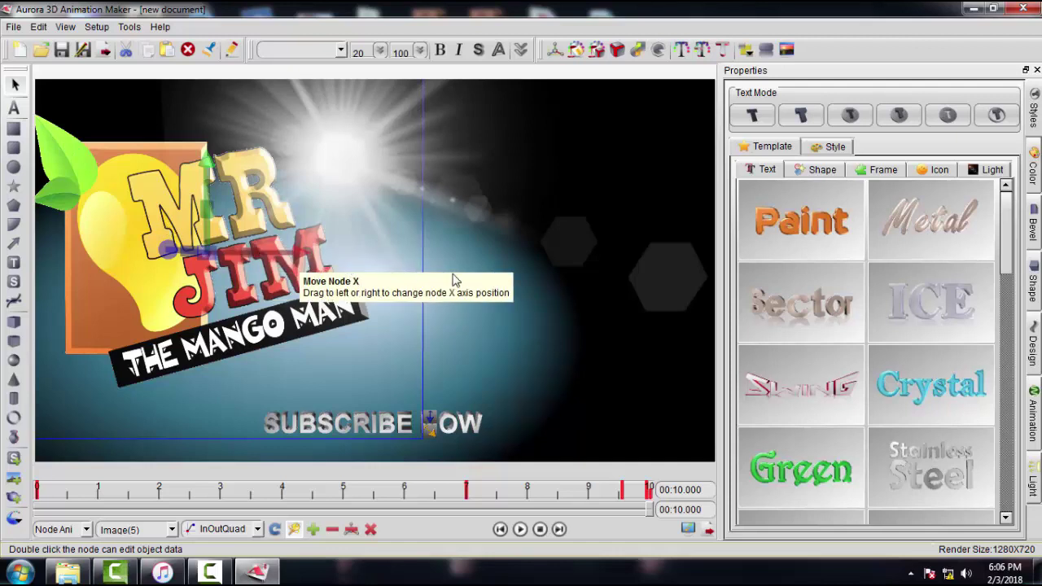
{"action": "left_click", "coordinate": [624, 154]}
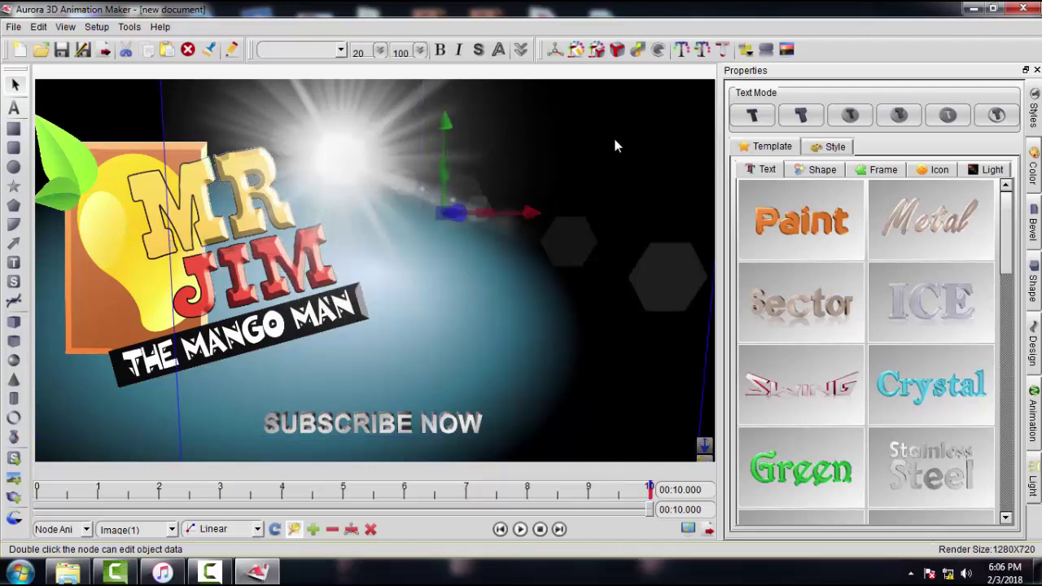
- Scrub the timeline back from 00:10.000 and forward to 00:09.500 to check the mango logo and SUBSCRIBE NOW text movement
{"action": "left_click_drag", "start_coordinate": [650, 509], "coordinate": [471, 511]}
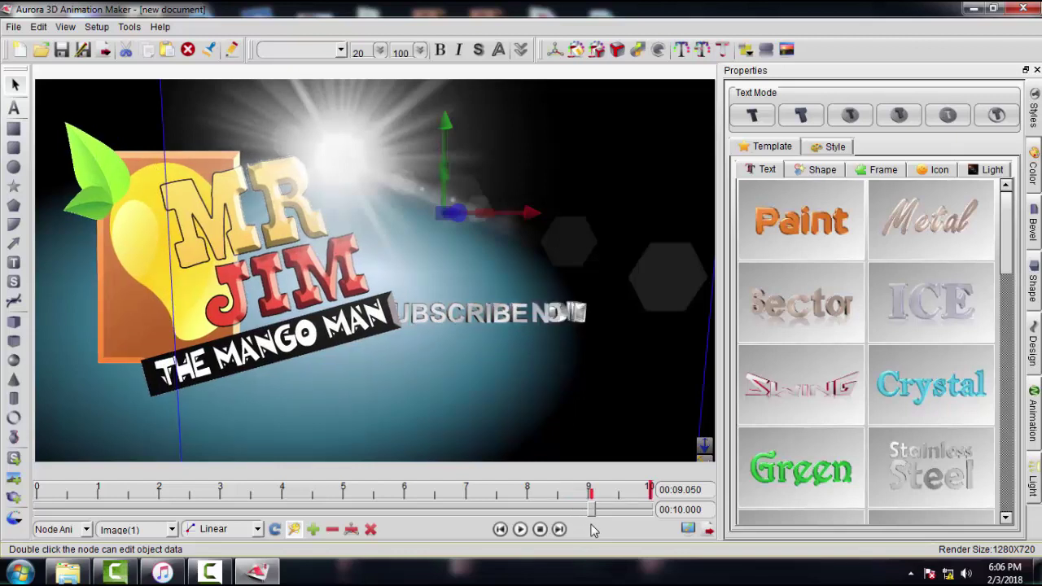
{"action": "left_click_drag", "start_coordinate": [592, 529], "coordinate": [607, 529]}
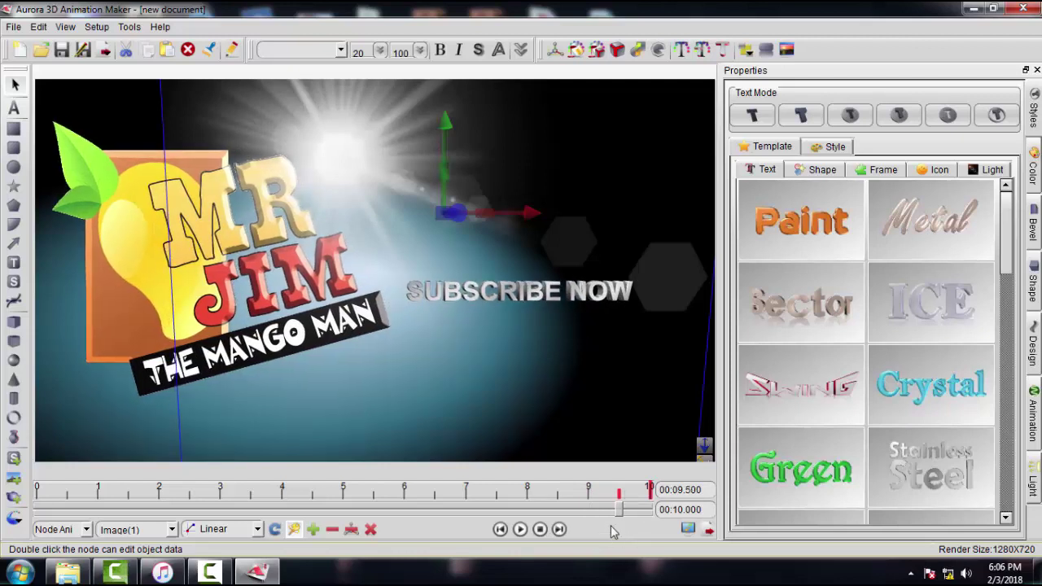
{"action": "left_click", "coordinate": [210, 572]}
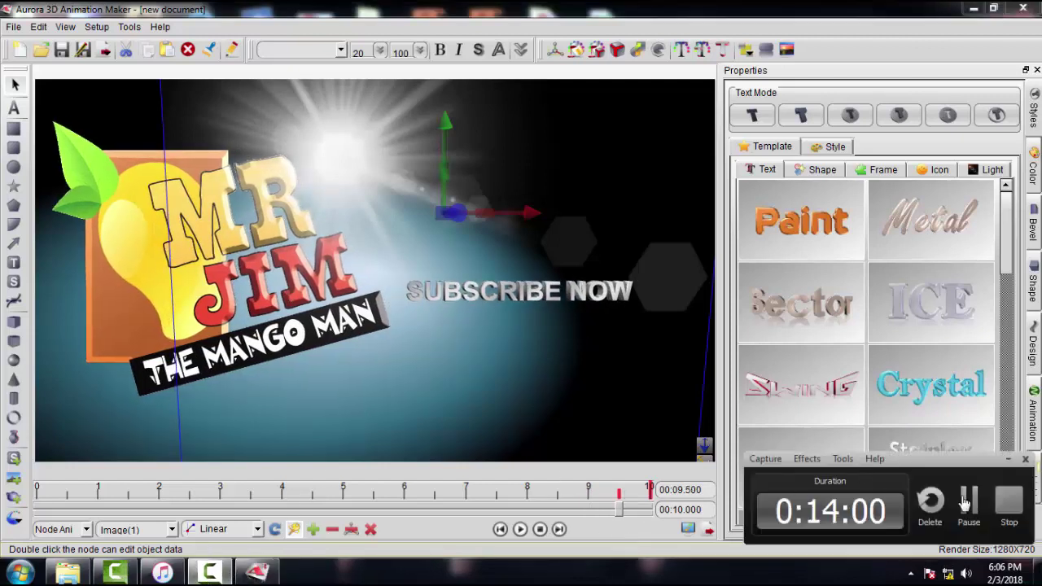